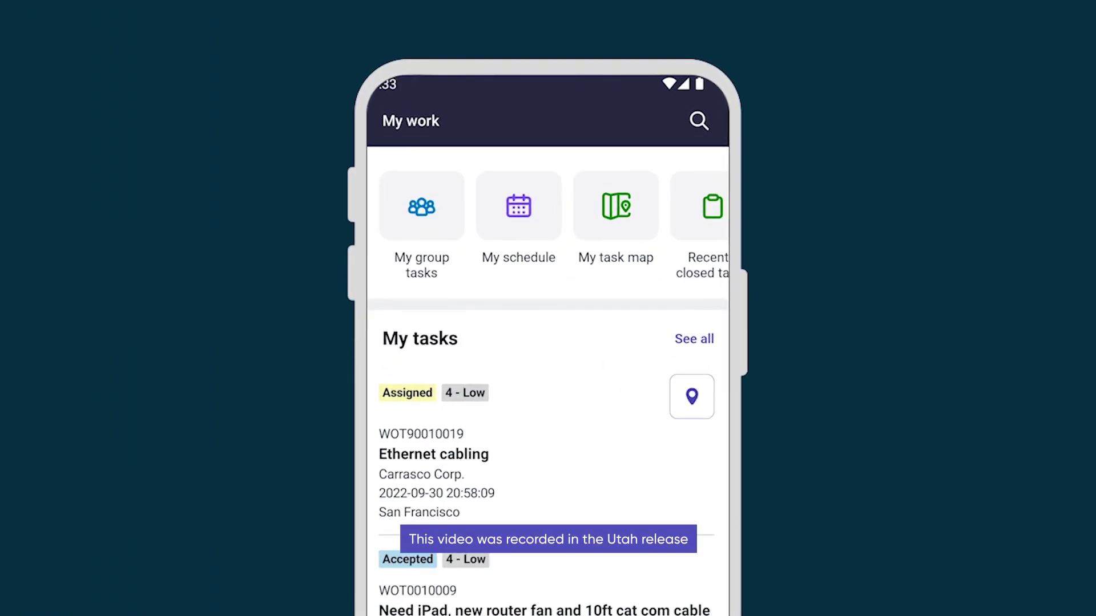
Step: Browse My work: review my task list, my group's tasks and my schedule calendar
click(693, 339)
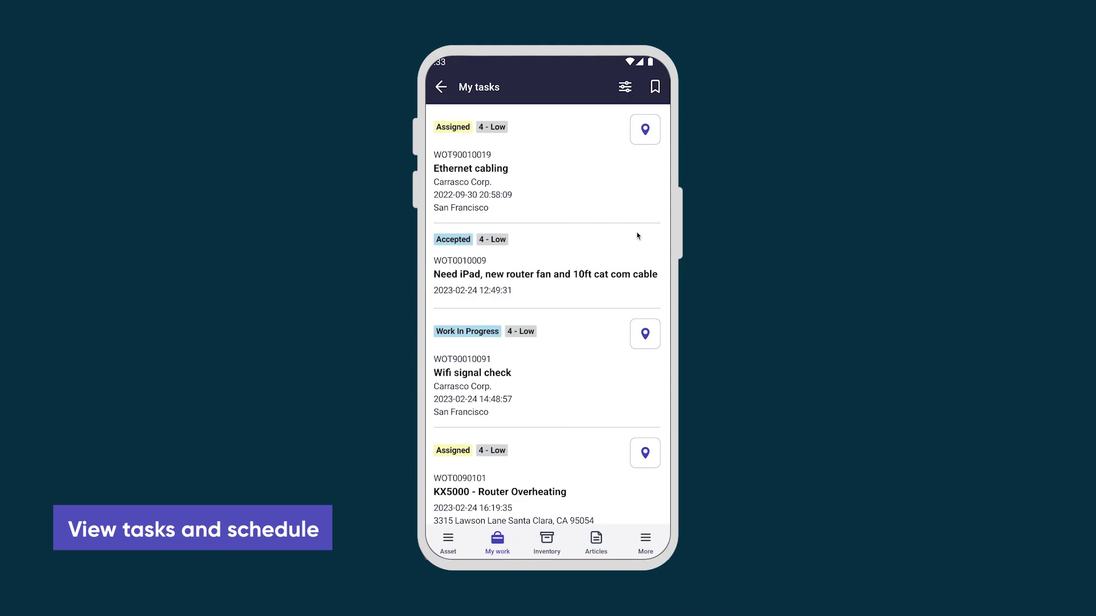
click(440, 87)
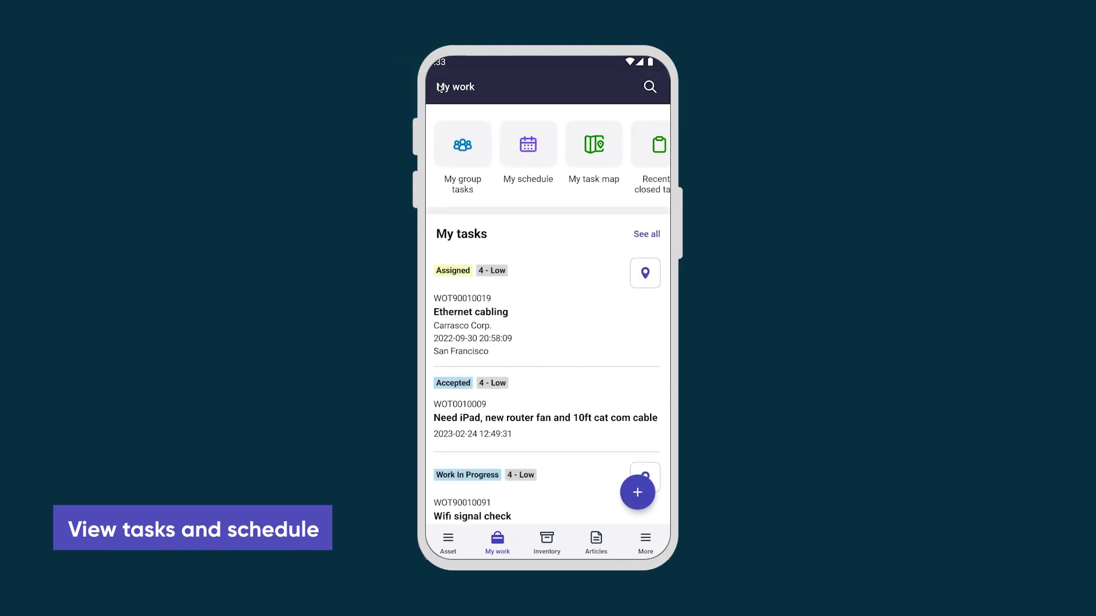
click(462, 144)
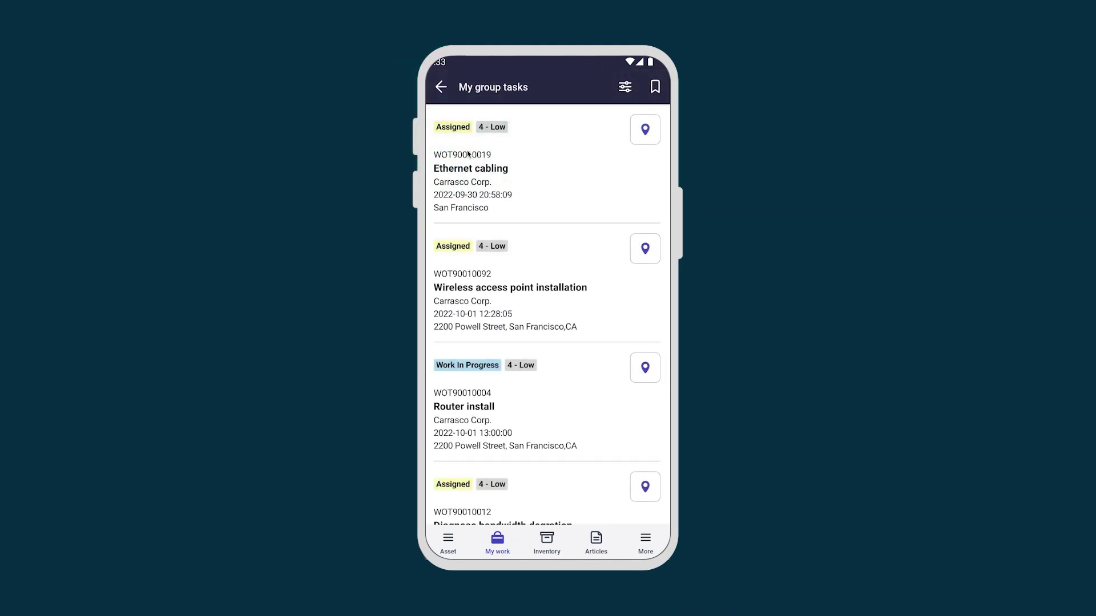
click(440, 87)
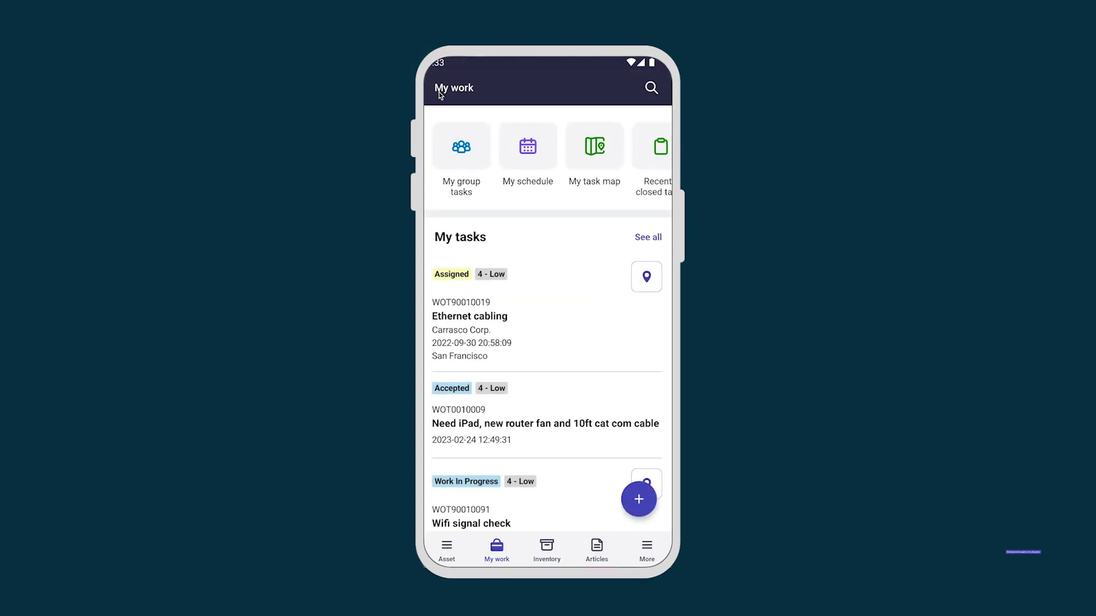
click(527, 154)
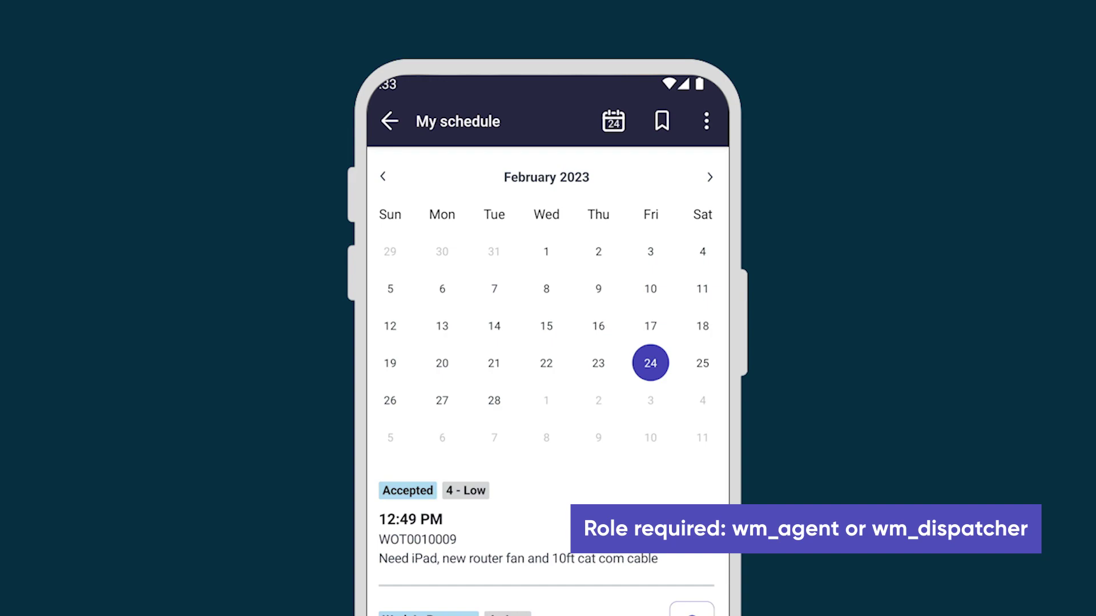
click(389, 121)
Step: Review my tasks on the map, including the iPad-and-router and Wifi signal check tasks, then as a list
click(616, 204)
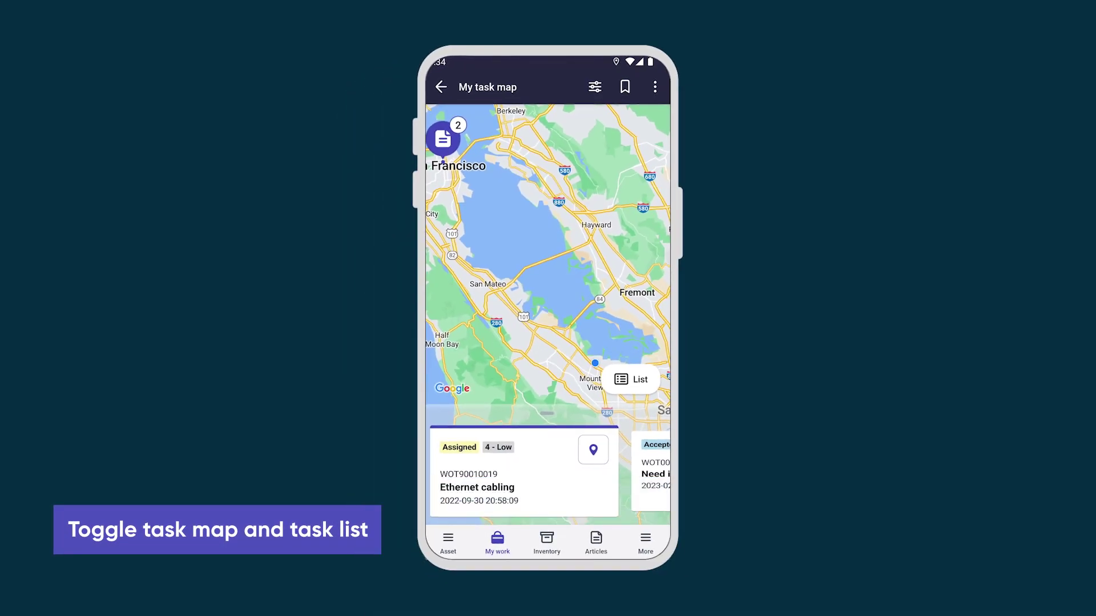
drag(571, 473, 456, 473)
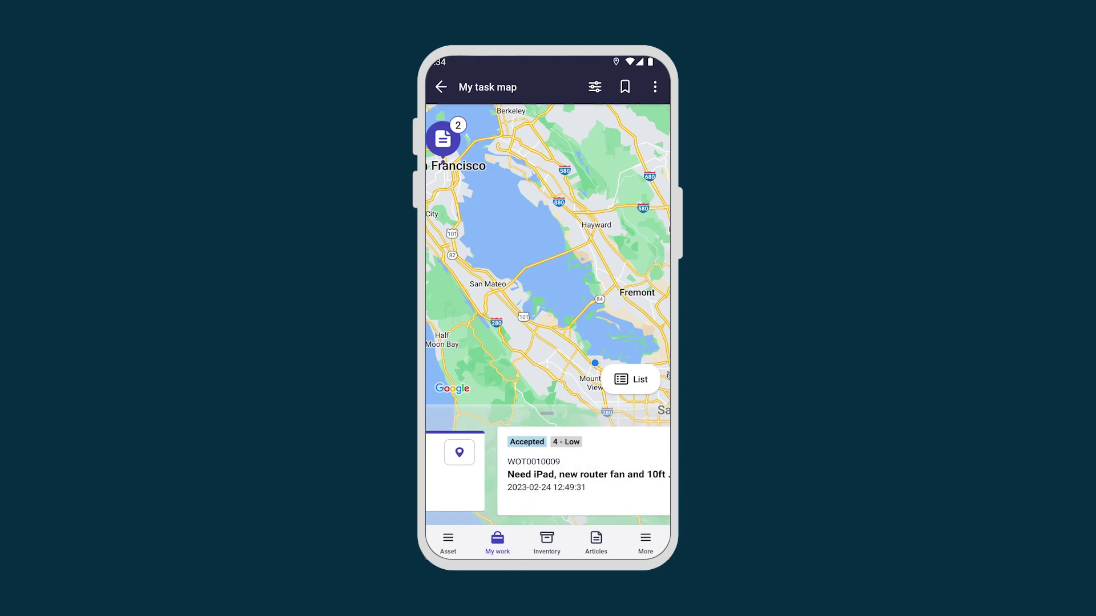
drag(571, 473, 457, 474)
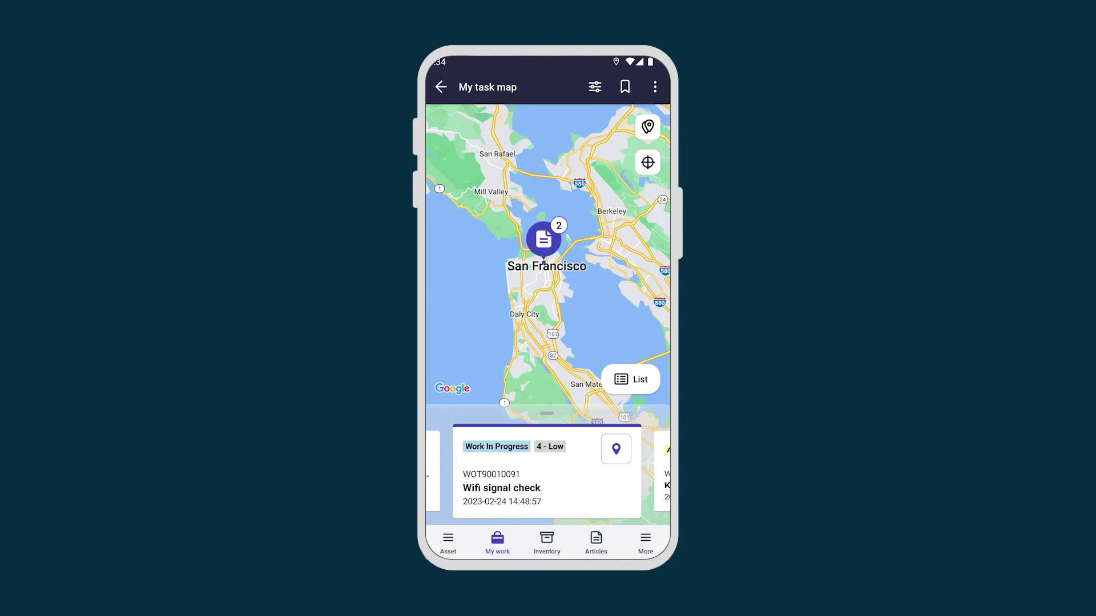
click(631, 378)
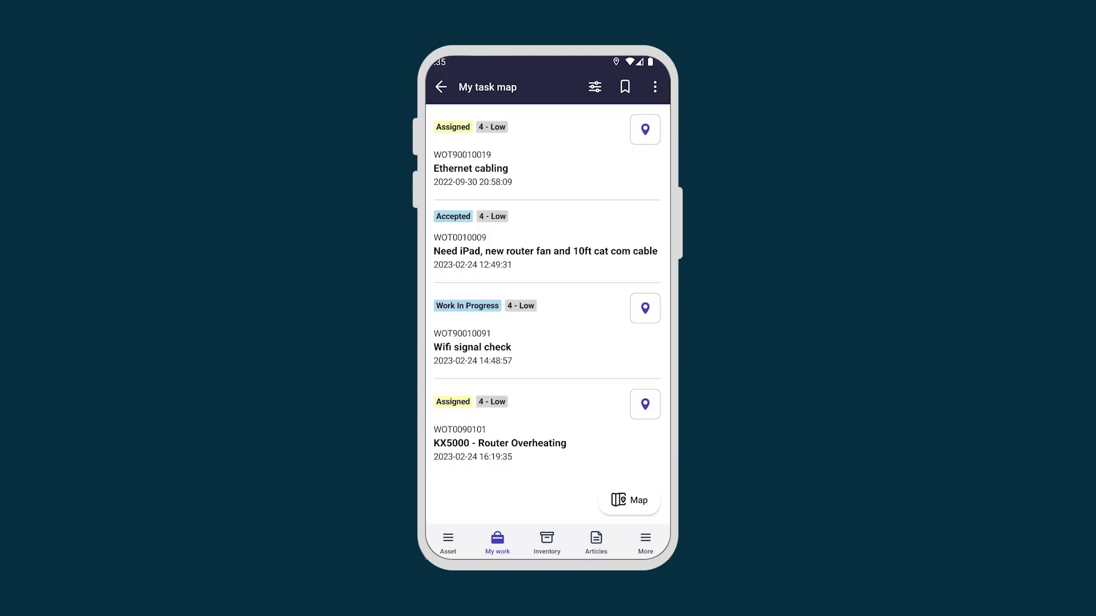
click(630, 499)
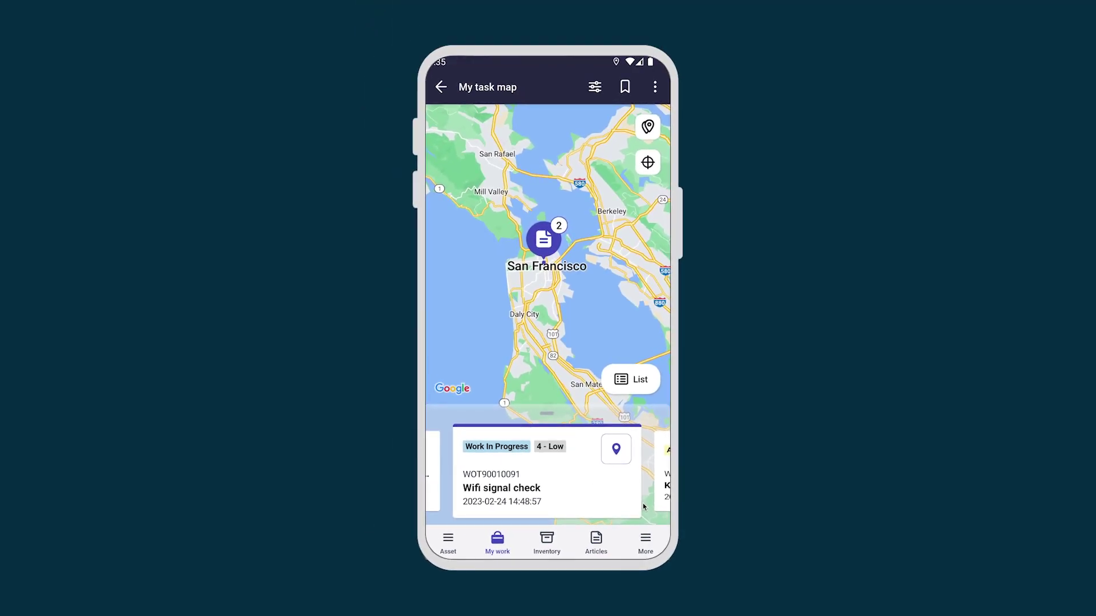
click(440, 86)
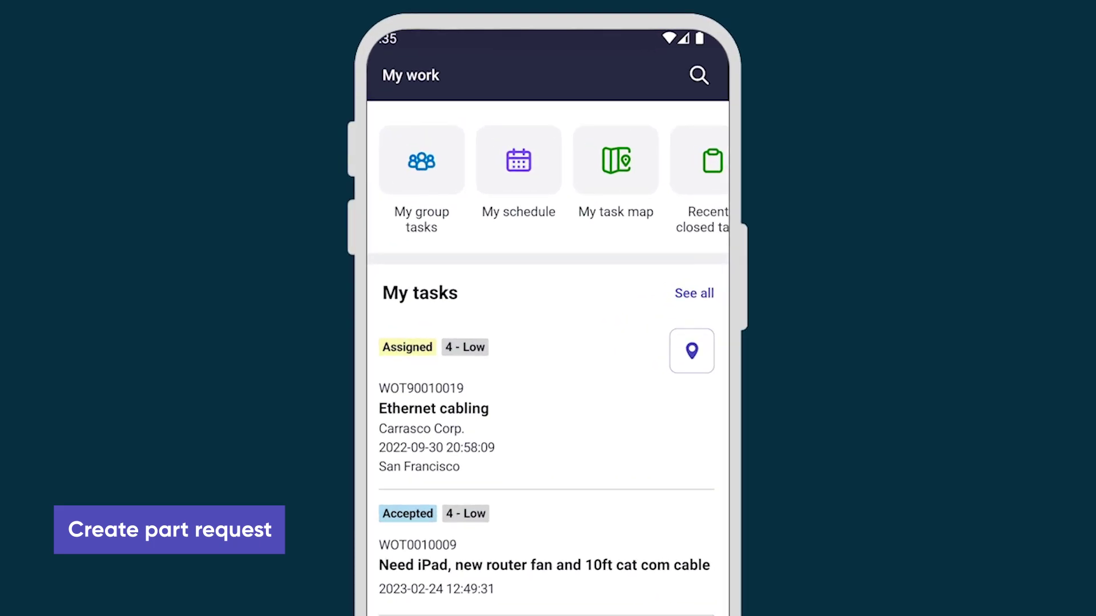
Step: Create a draft part request for the iPad-and-router task to the personal stockroom
click(439, 559)
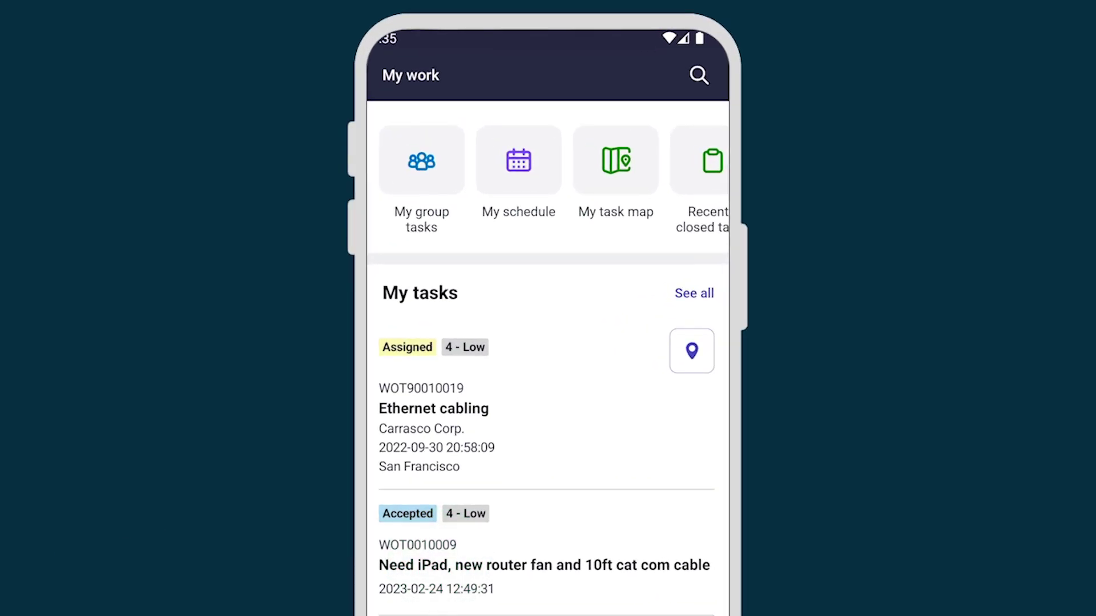
click(599, 202)
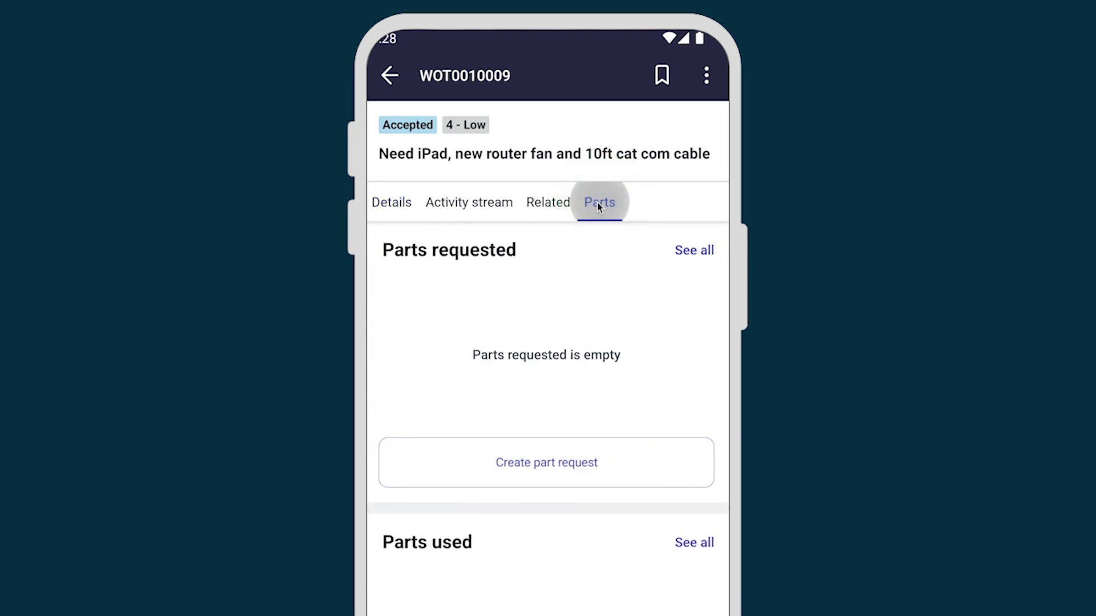
click(547, 365)
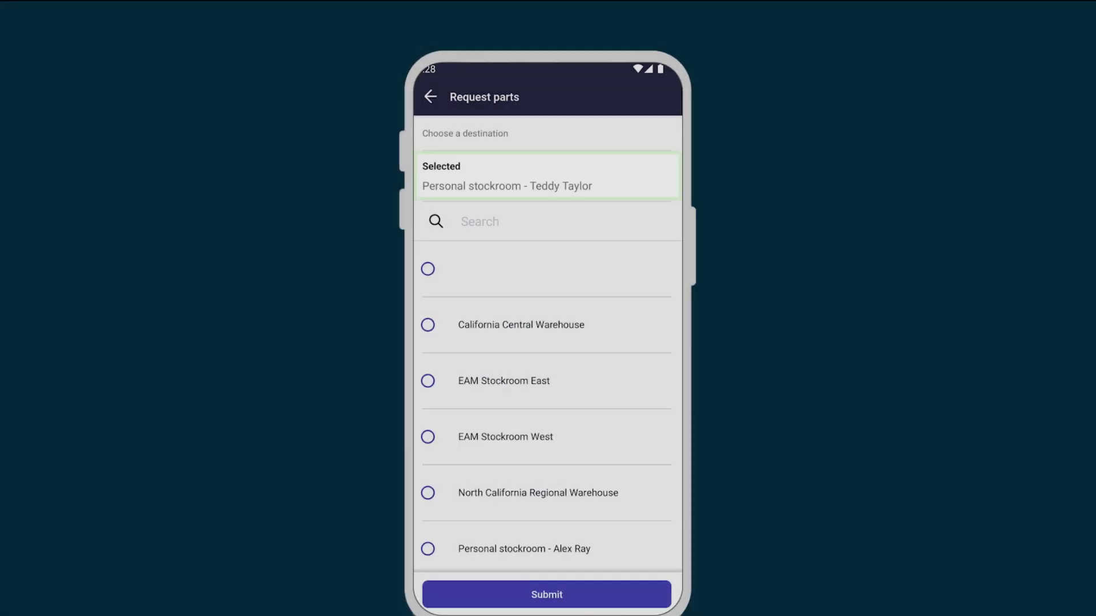
click(552, 533)
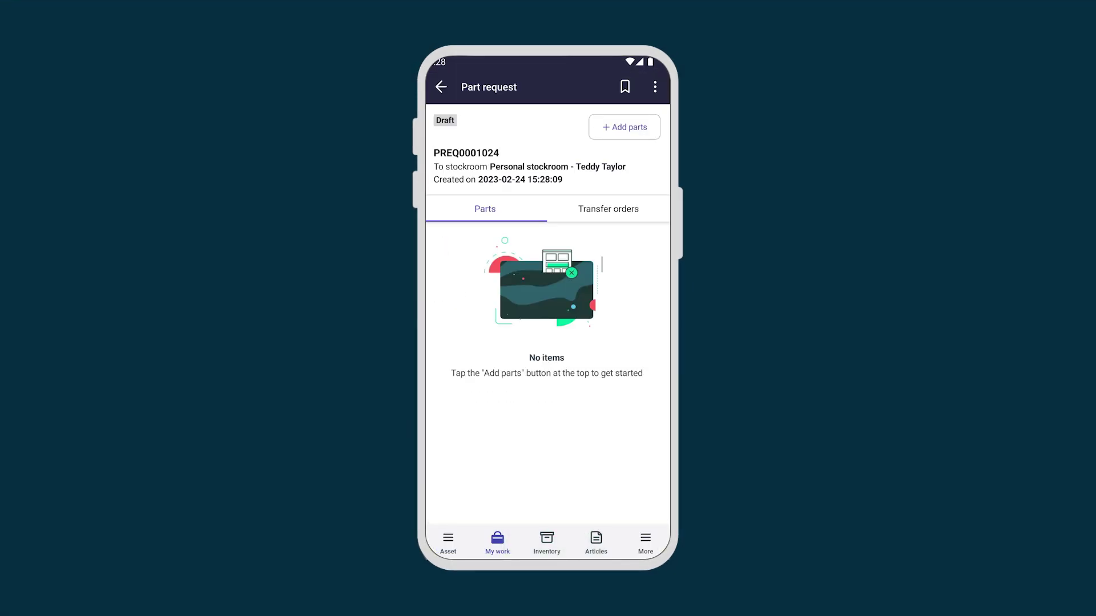
Step: Add Apple iPad, Router Cooling Fan and 3Com Cat 5 Cable (10ft) from part requirements, then find stockrooms that can supply them
click(624, 127)
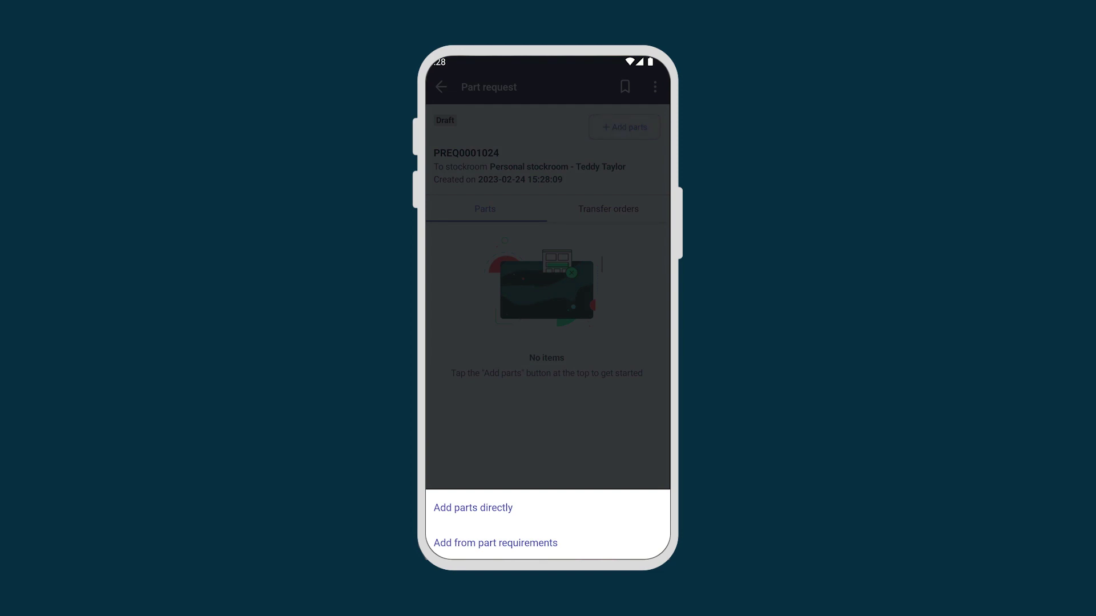
click(520, 543)
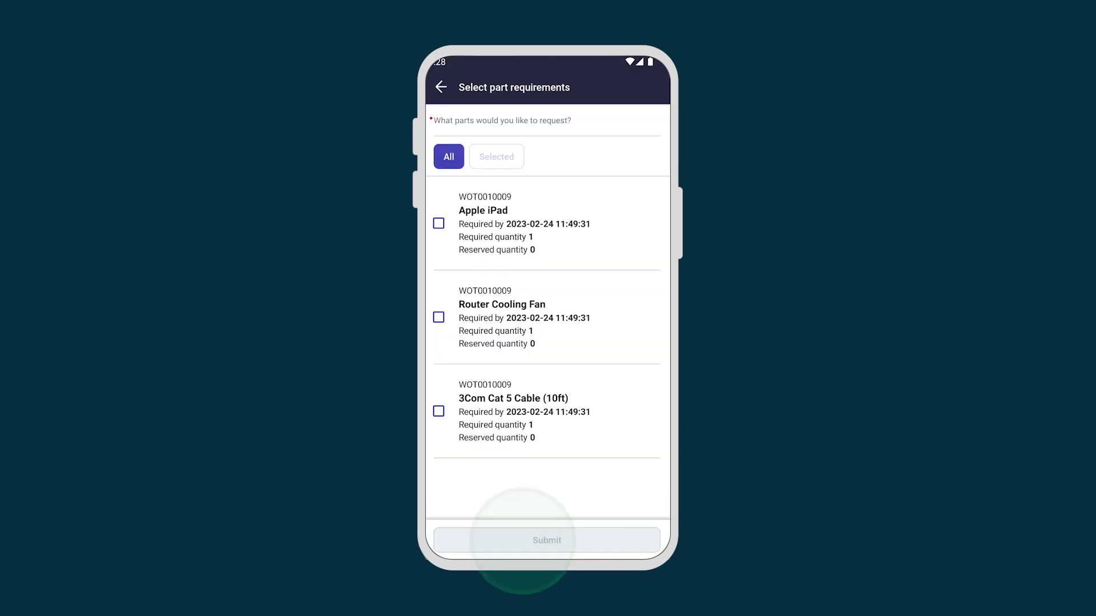
click(439, 222)
click(438, 316)
click(439, 411)
click(547, 539)
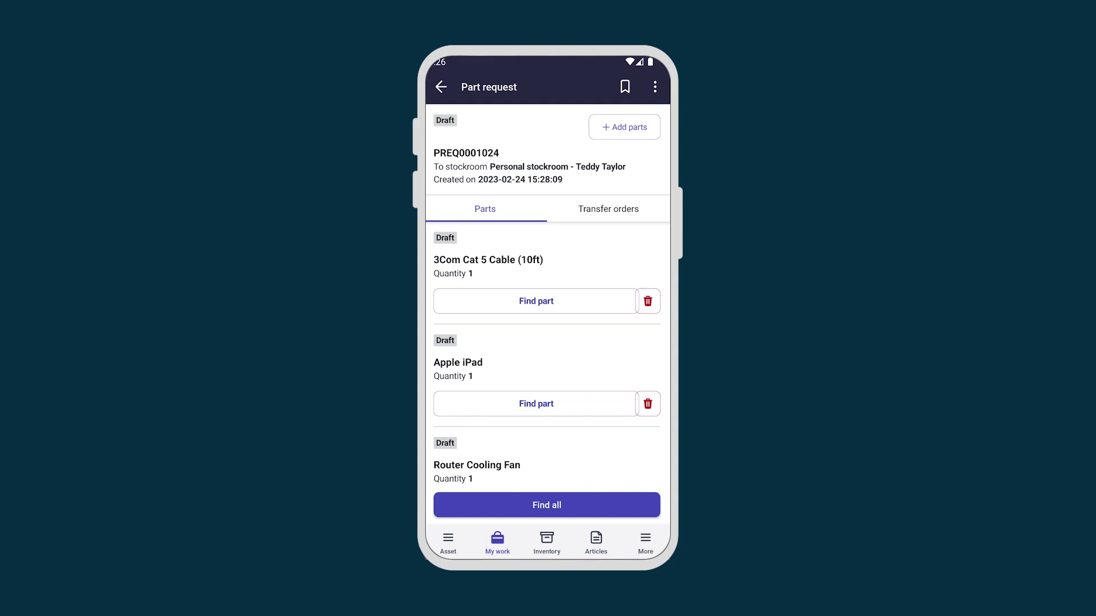
click(547, 505)
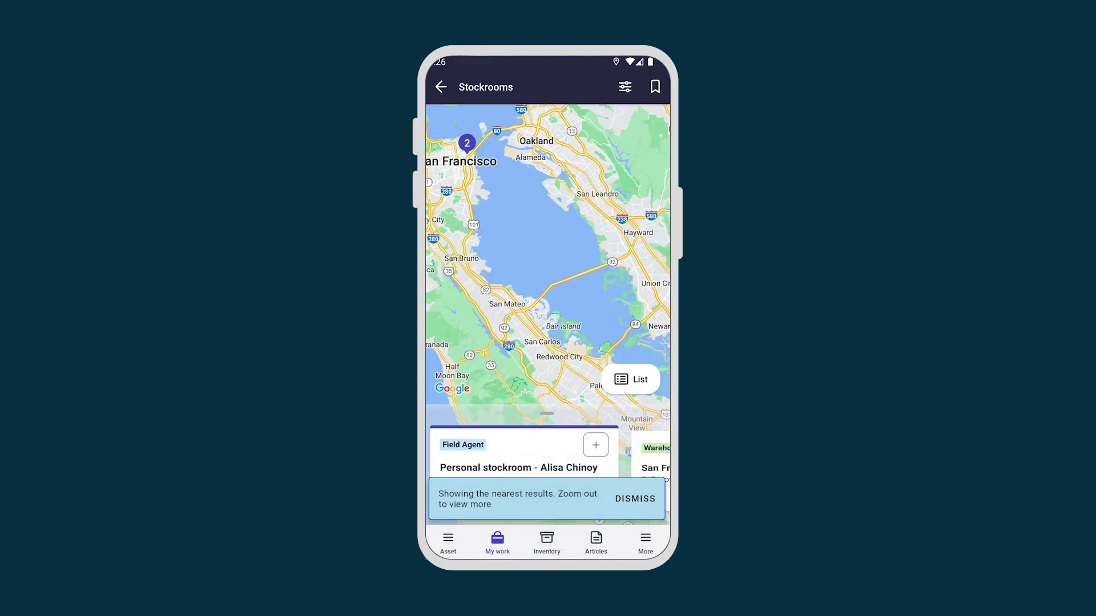
Step: Source all three parts from the field agent's personal stockroom and confirm it
click(596, 446)
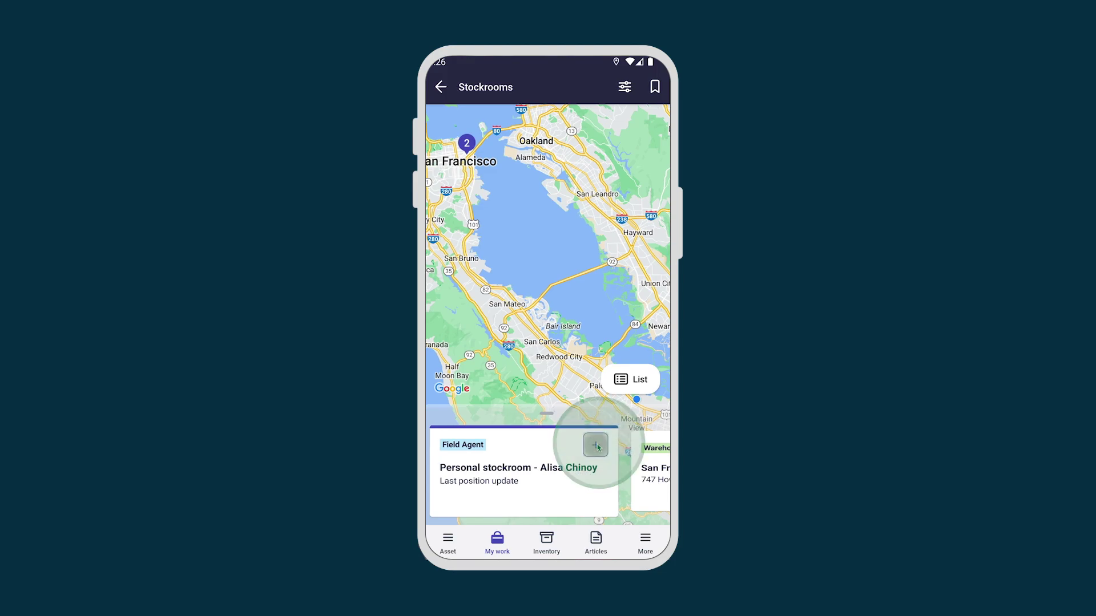
click(546, 540)
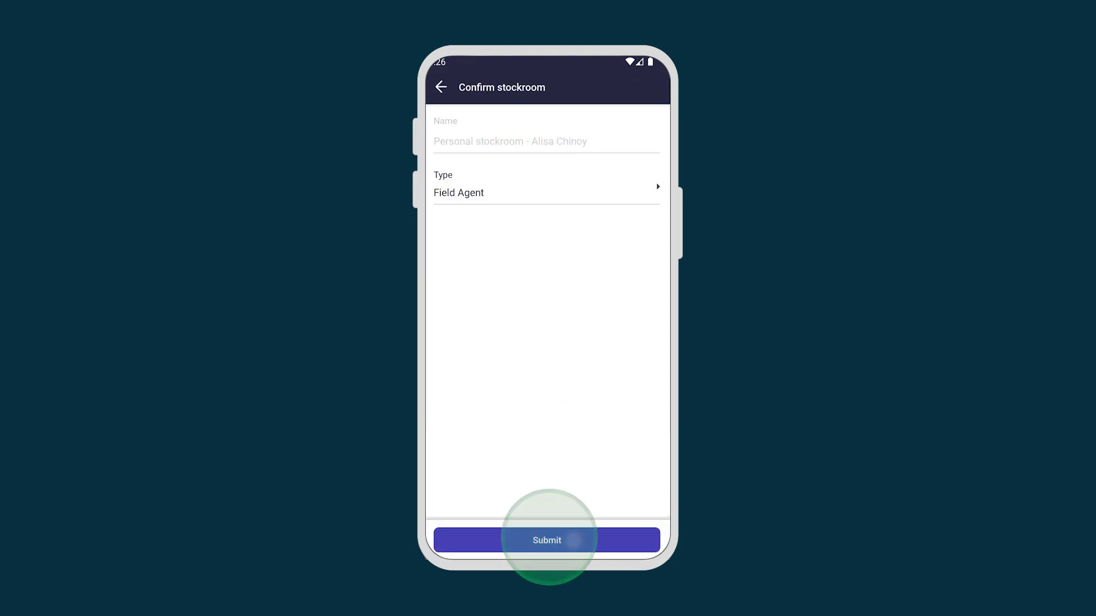
click(440, 86)
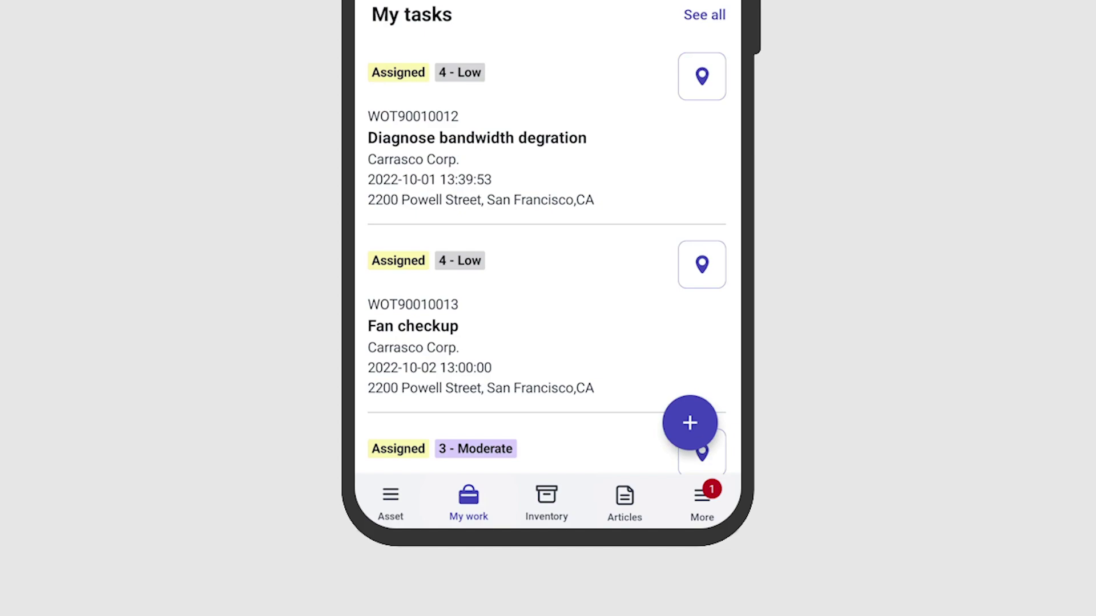
Step: Accept part request RITM0010006 from the Inventory's Requested from me list
click(548, 487)
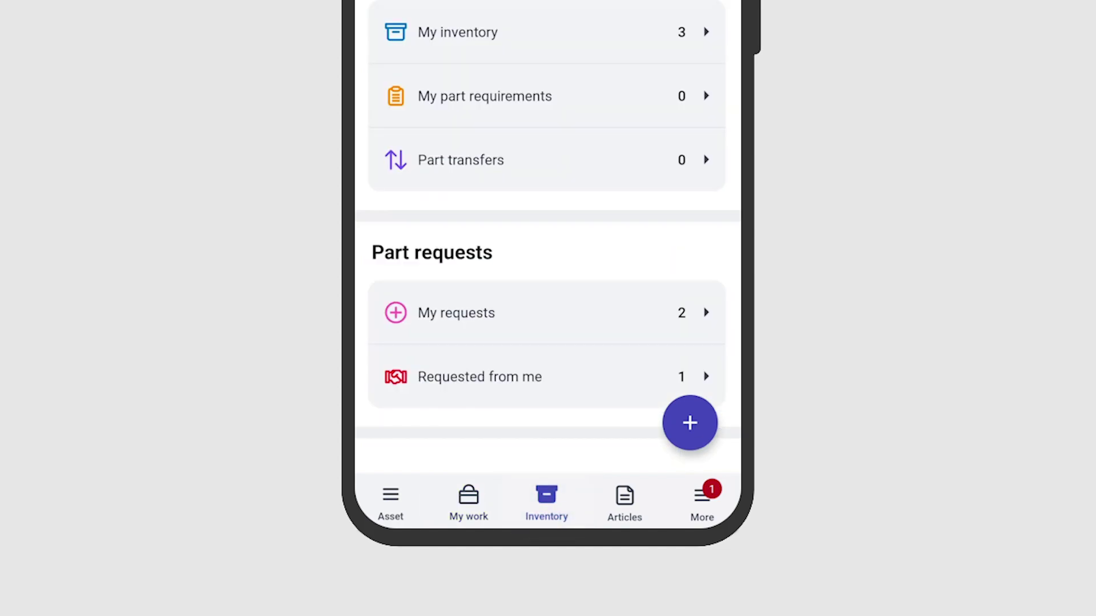
click(464, 374)
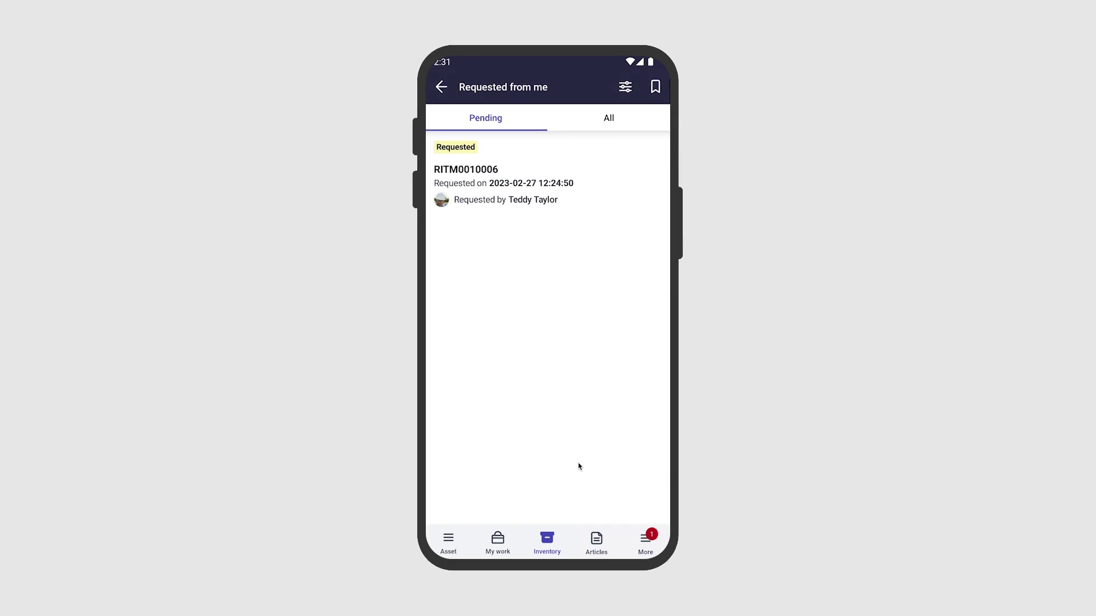
click(467, 170)
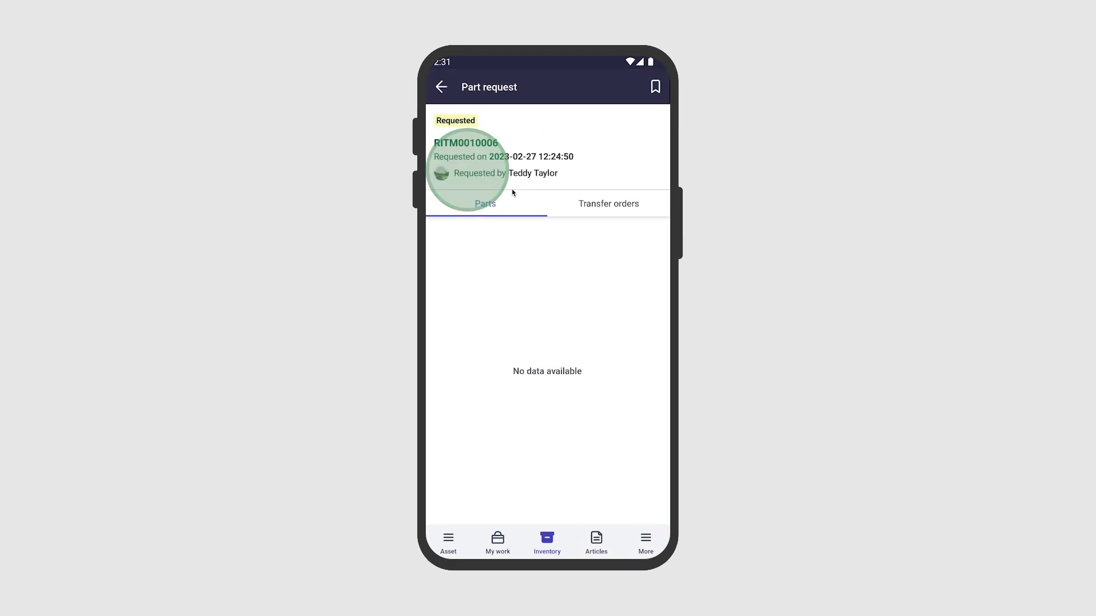
click(605, 505)
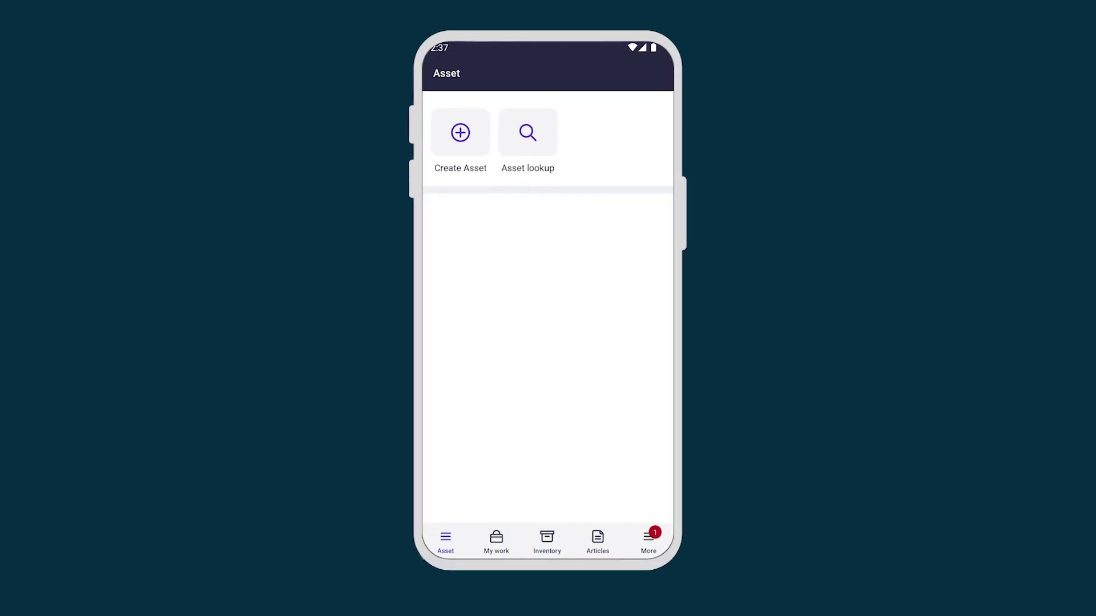
Step: Confirm pickup of PREQ0001025's transfer orders from Notifications, then return to My work
click(692, 521)
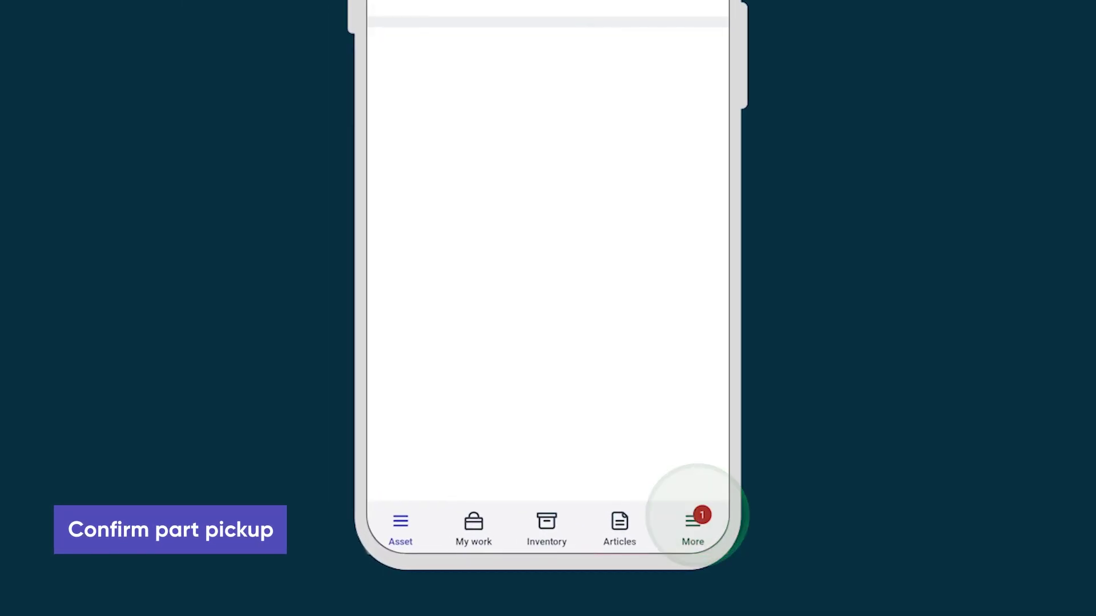
click(453, 122)
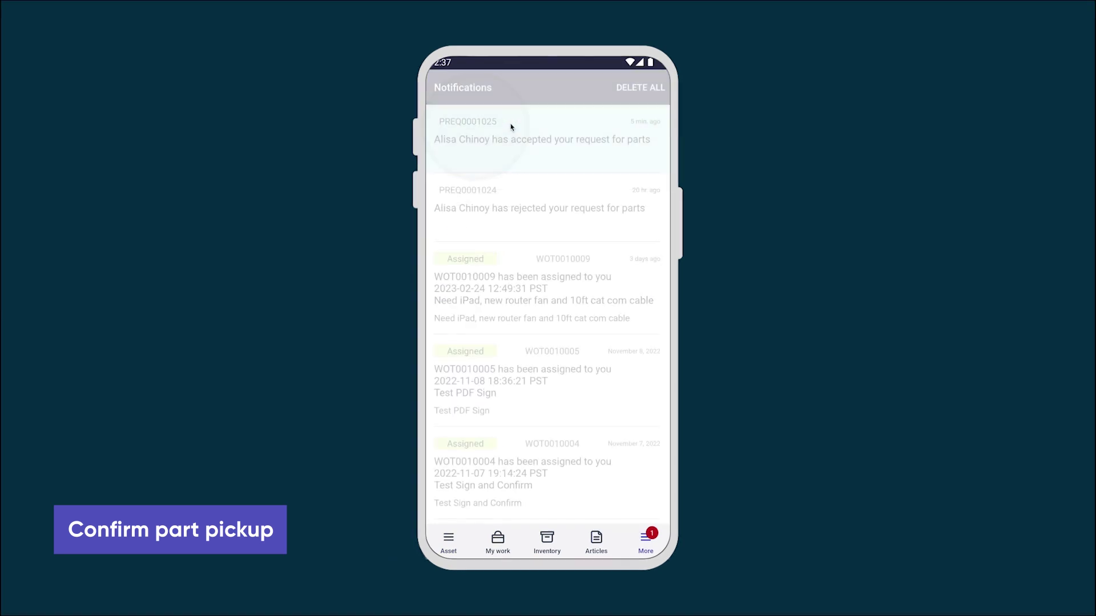
click(489, 201)
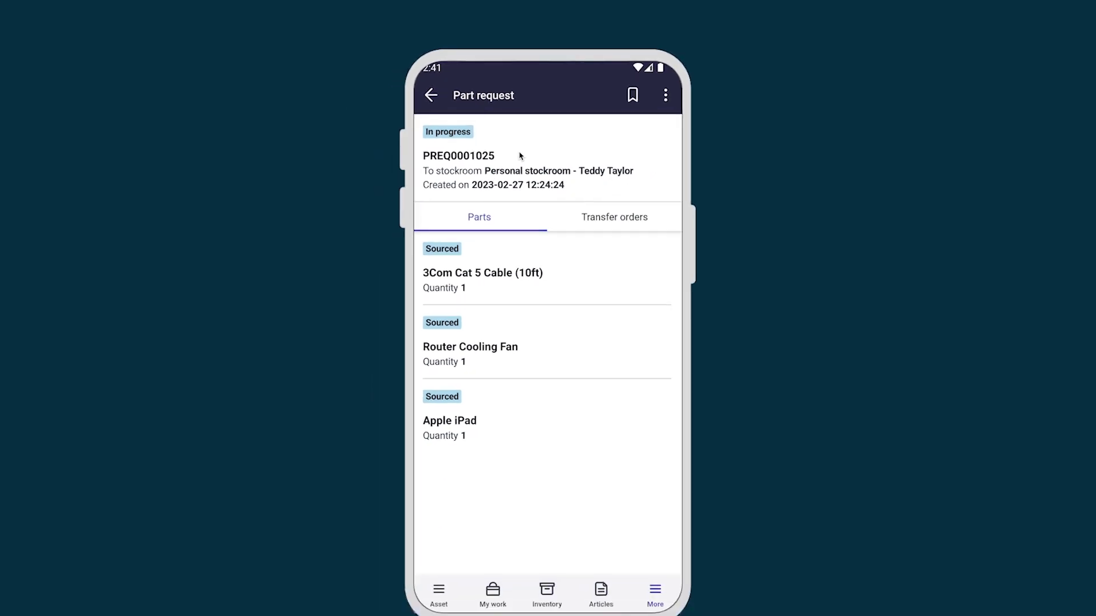
click(615, 198)
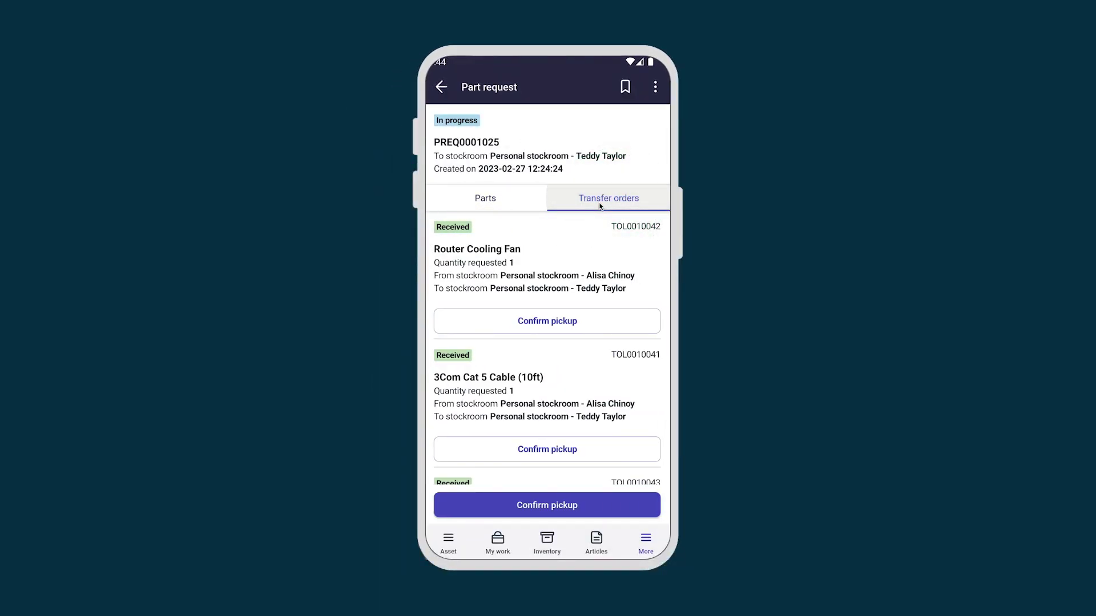
click(570, 503)
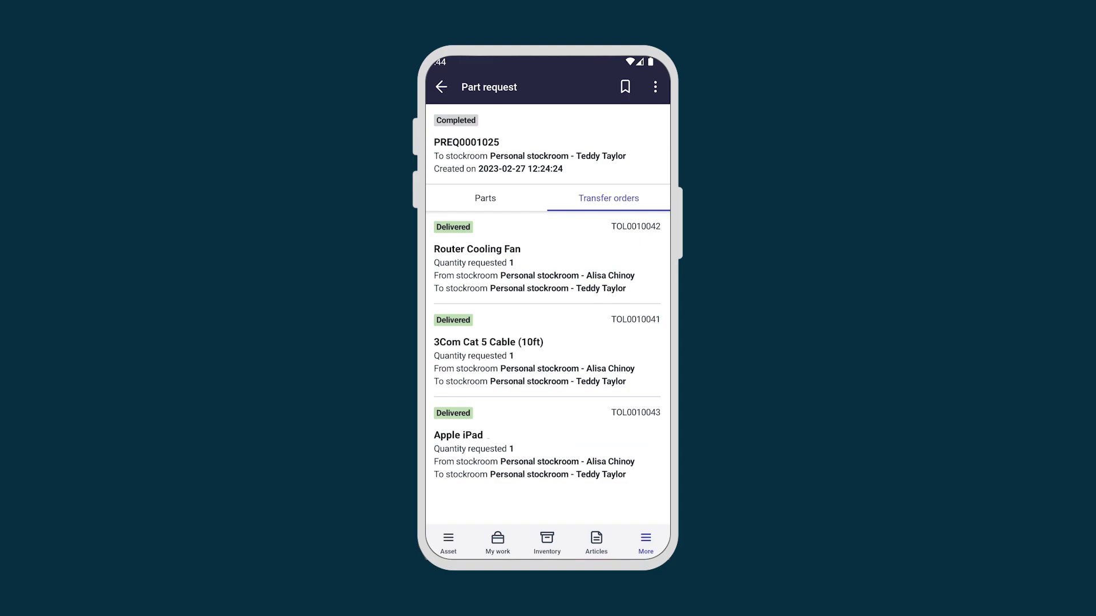
click(498, 543)
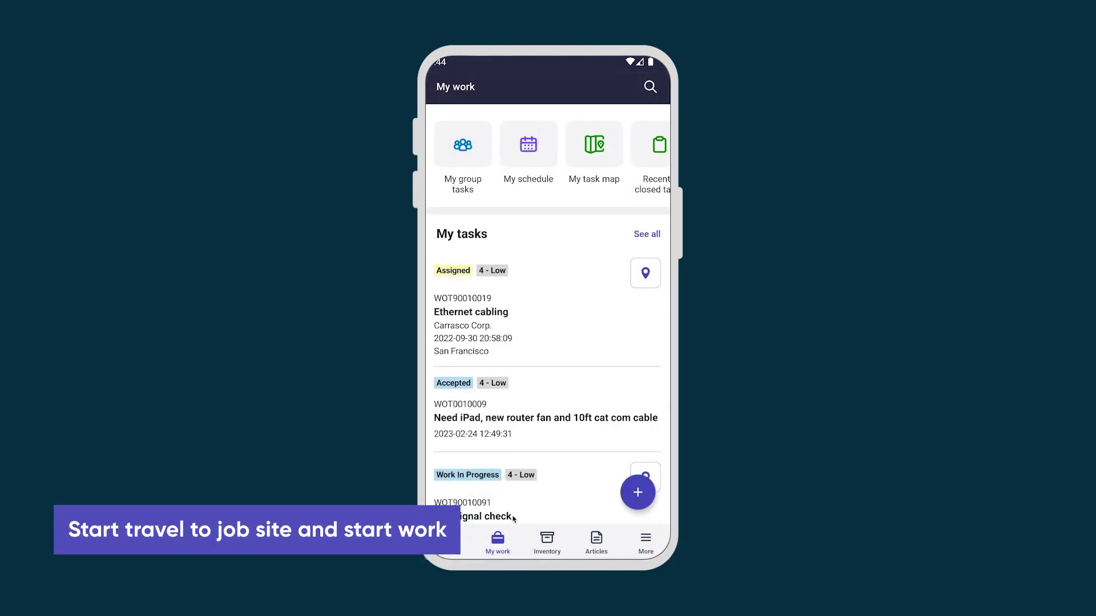
Step: Start travel on task WOT0010009, setting it On Route, and return from Google Maps
click(467, 412)
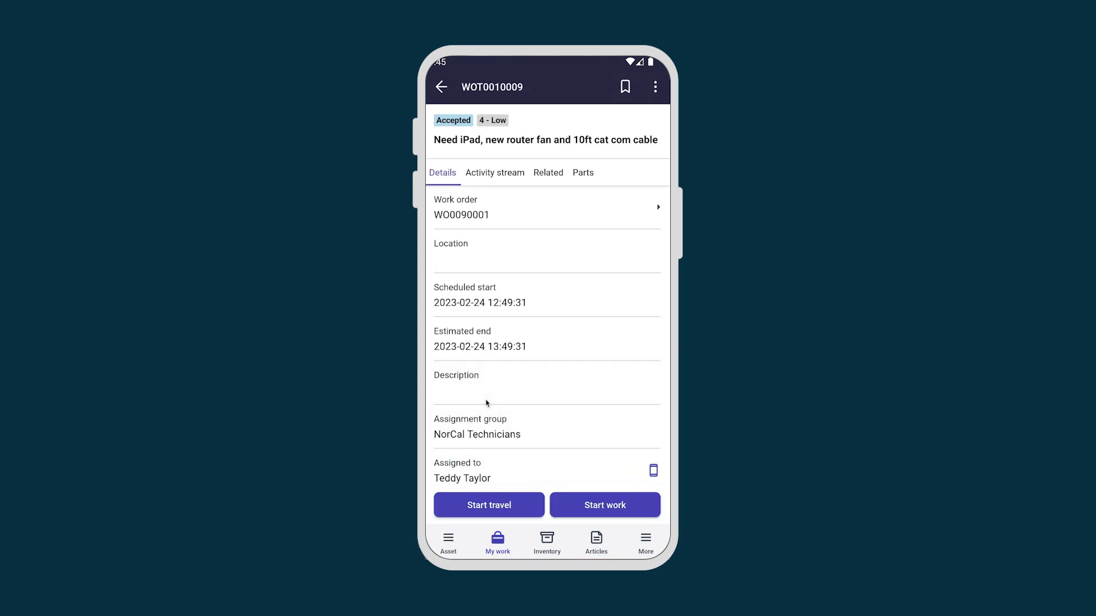
click(489, 505)
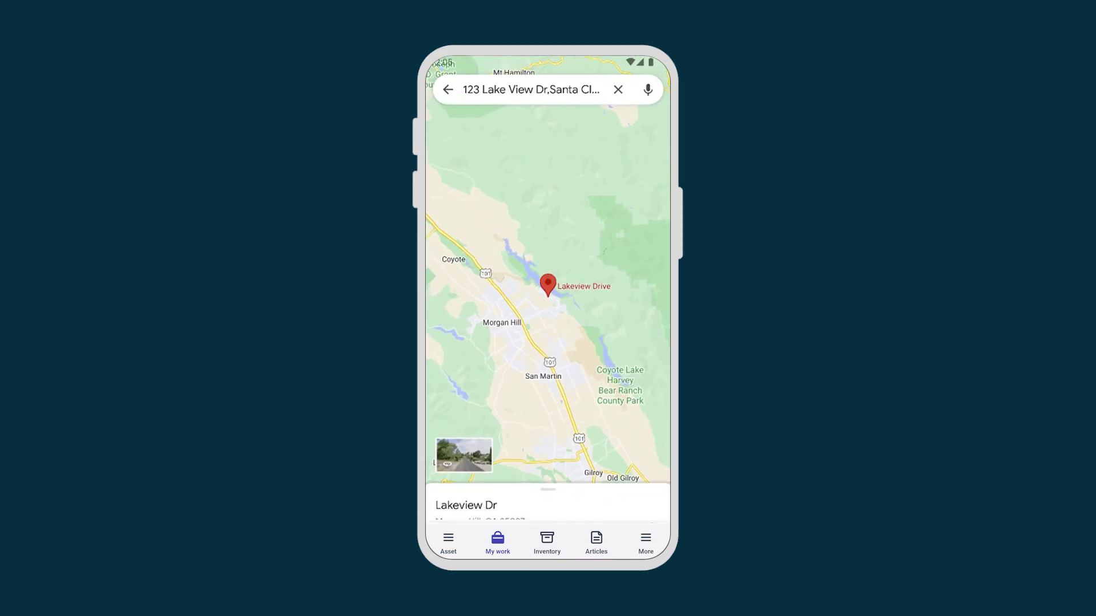
click(448, 90)
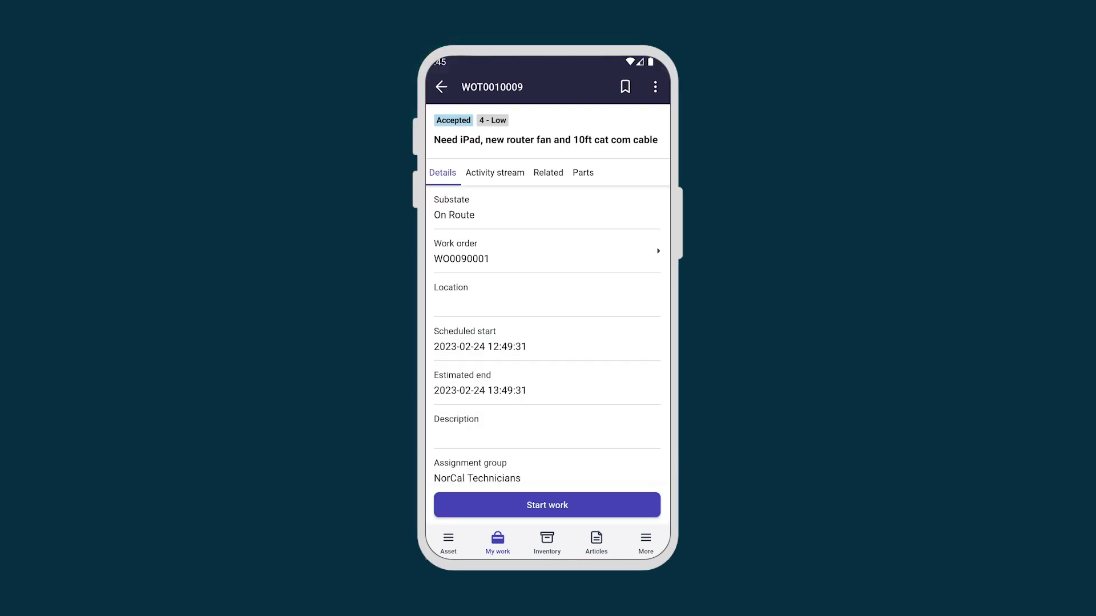
Step: Start work on task WOT0010009 so it shows Work In Progress
click(545, 503)
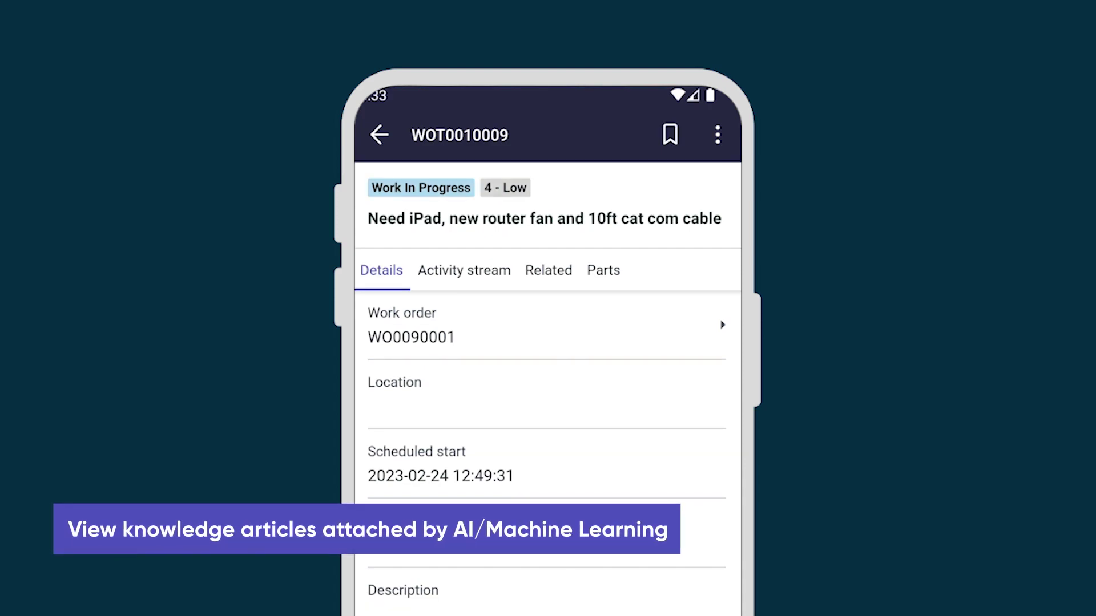
Step: Read the related router chassis fan reinstalling article, then return to My work
click(549, 270)
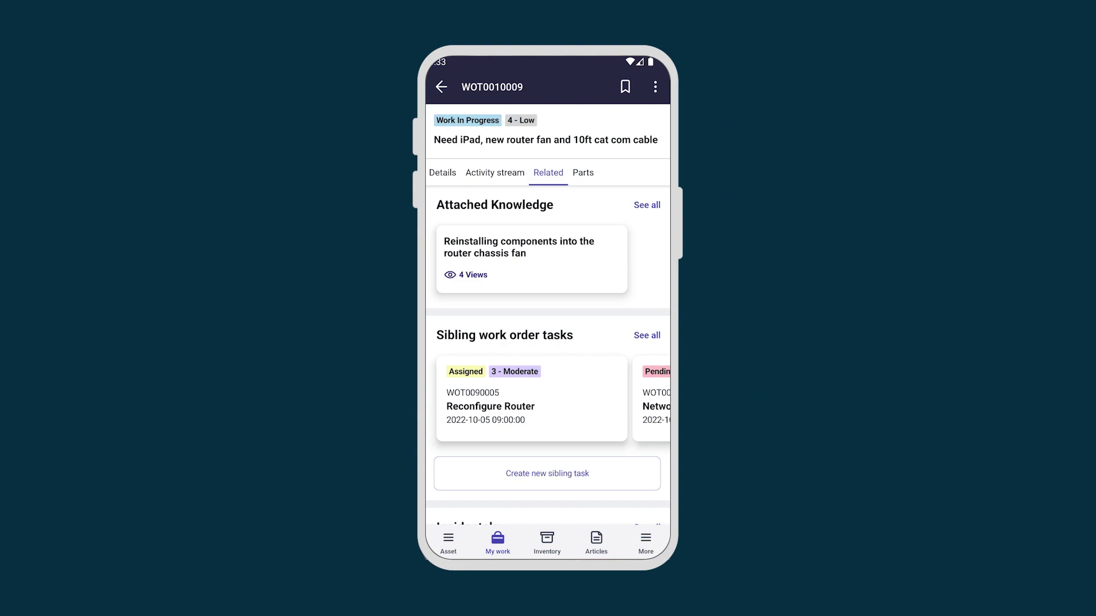
click(502, 239)
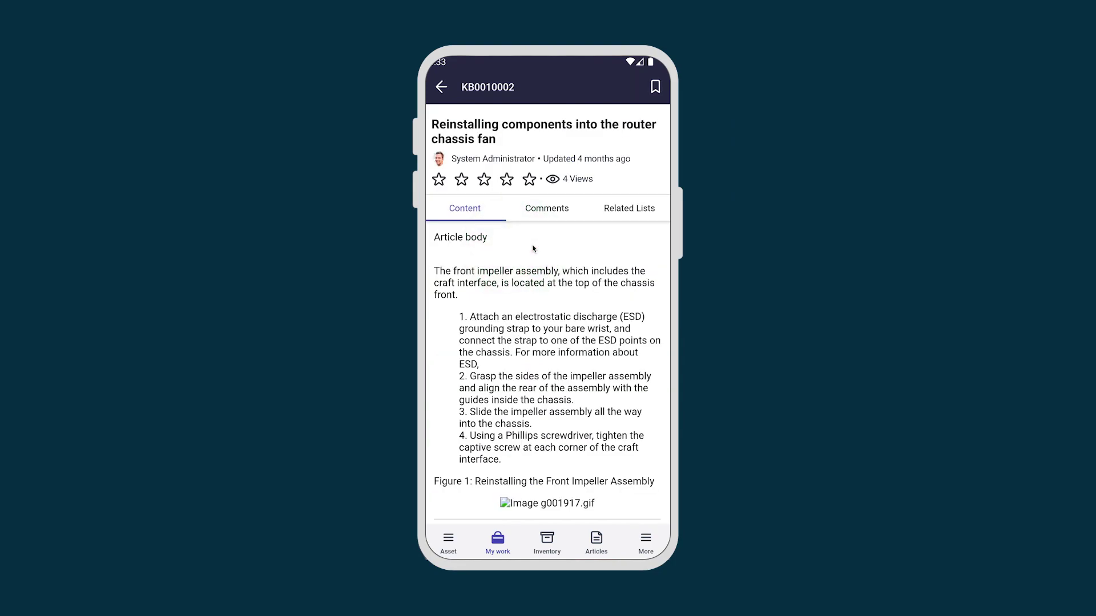
click(441, 86)
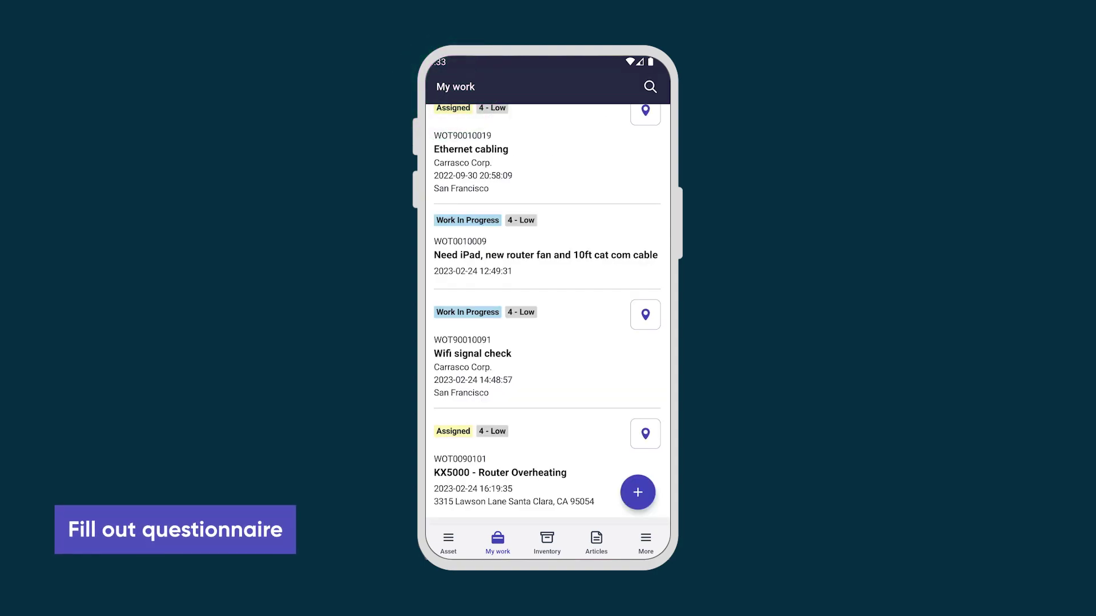
Step: Submit the Inspection Questionnaire for WOT0010009 and verify it under Completed
click(551, 239)
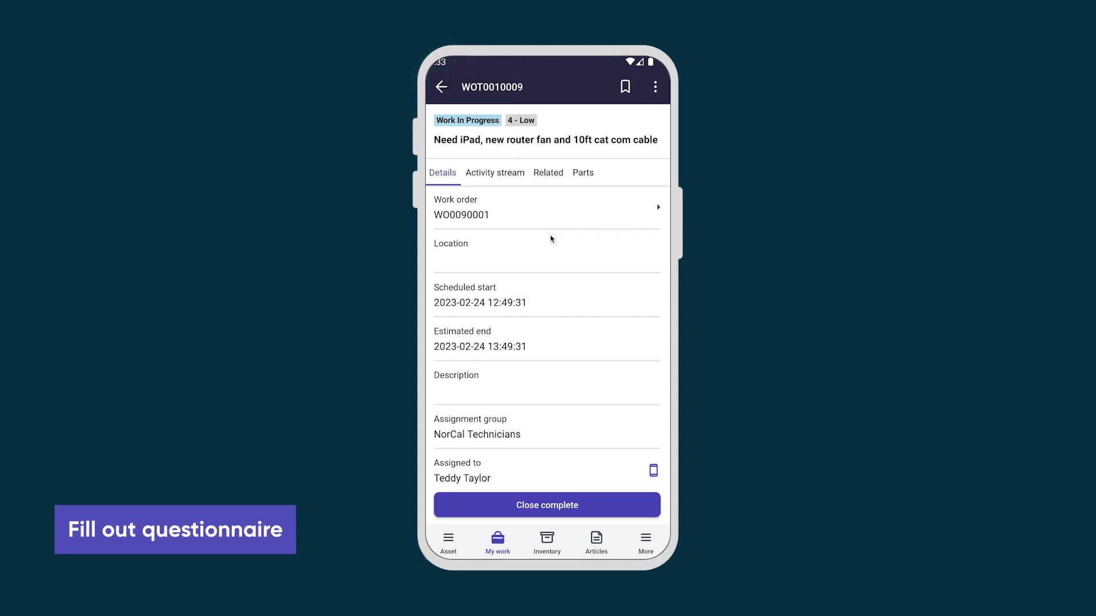
click(655, 87)
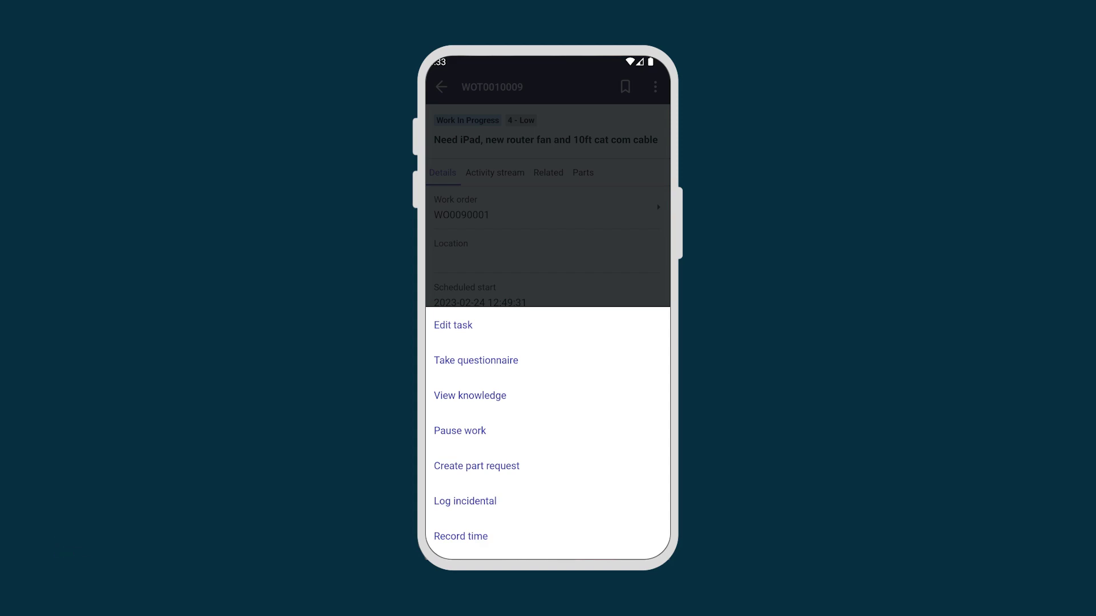
click(477, 360)
click(487, 172)
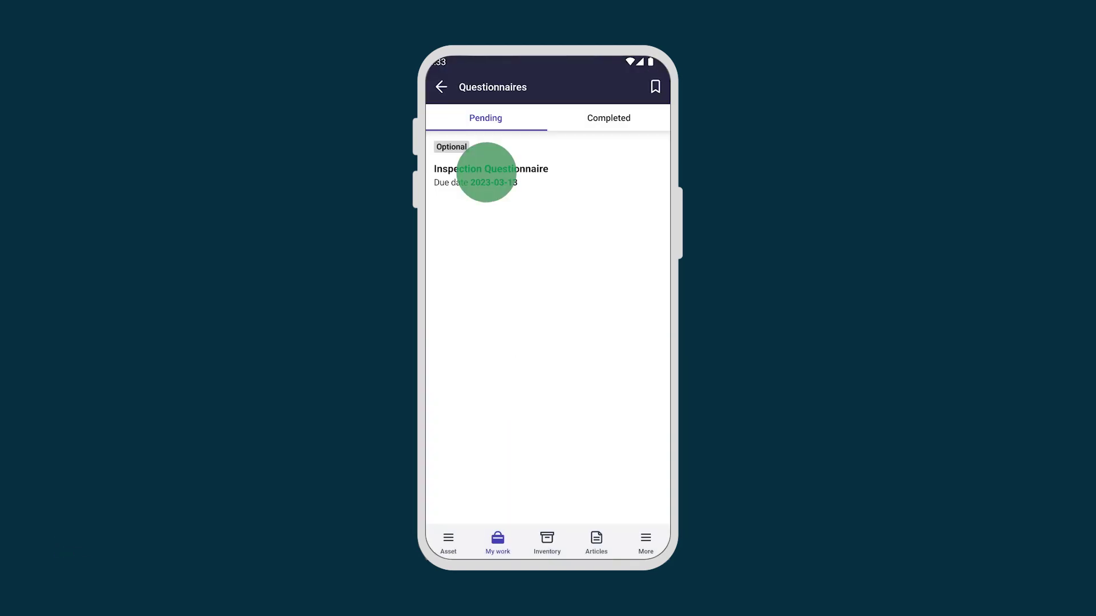
click(546, 540)
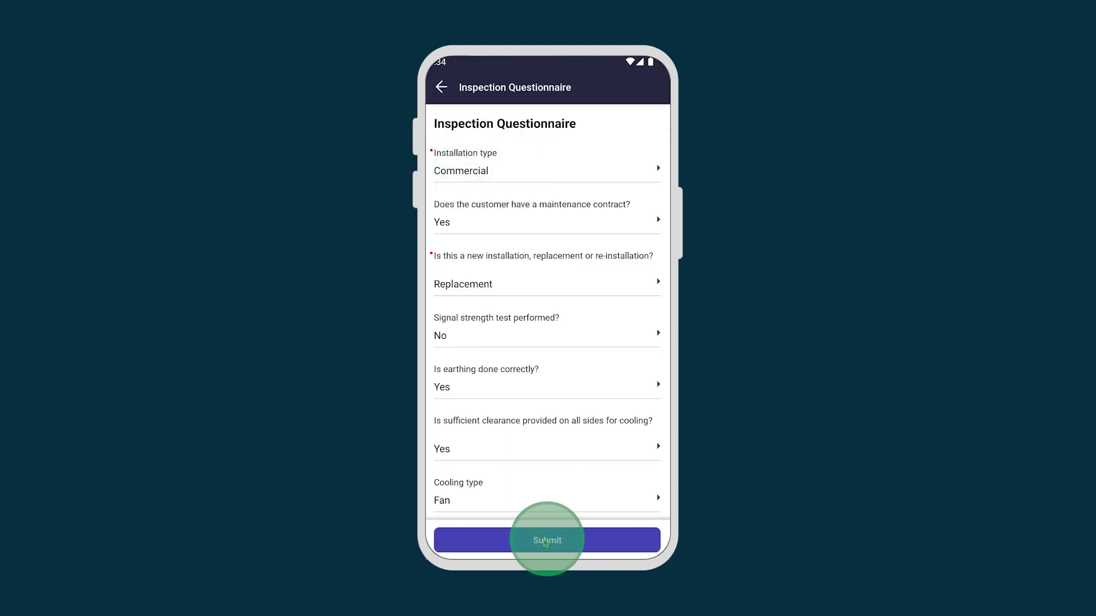
click(609, 116)
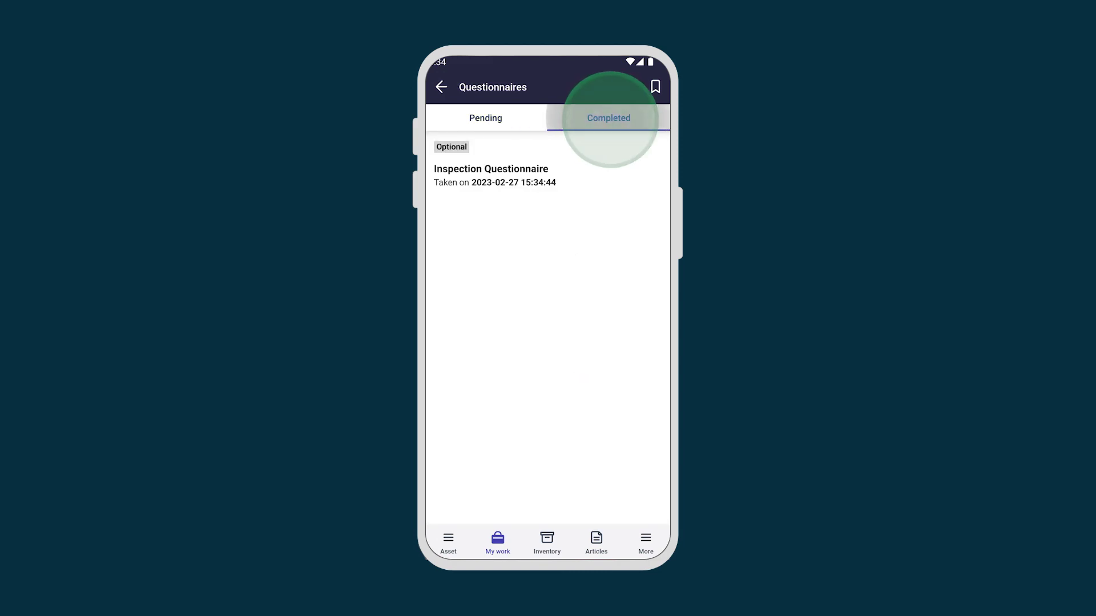
click(491, 171)
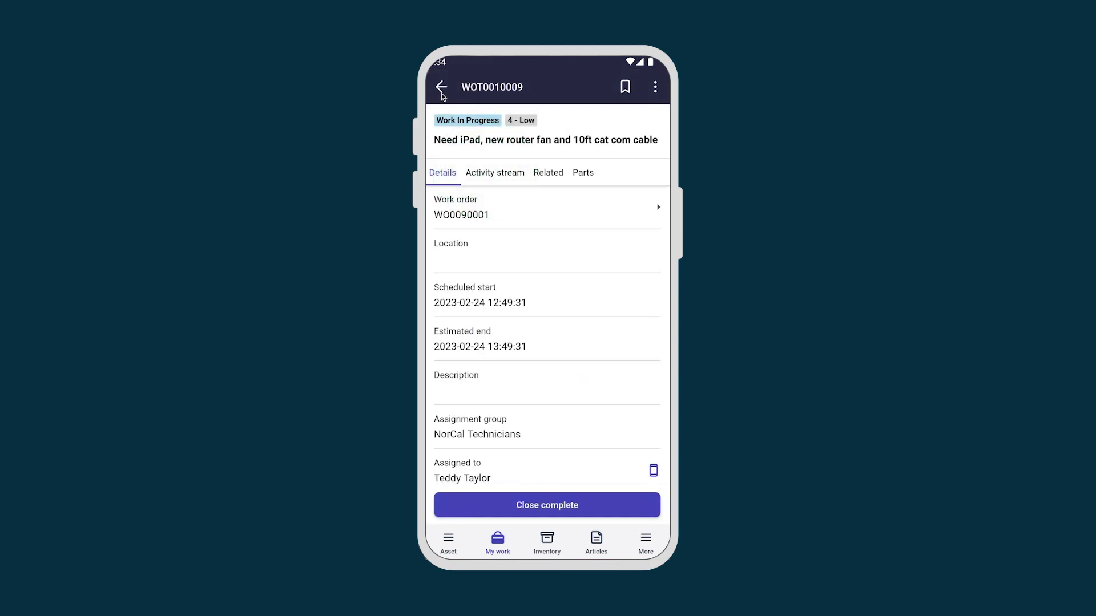
Step: Check the task's parts and the Scan part options, then dismiss them and return to WOT0010009 details
click(583, 173)
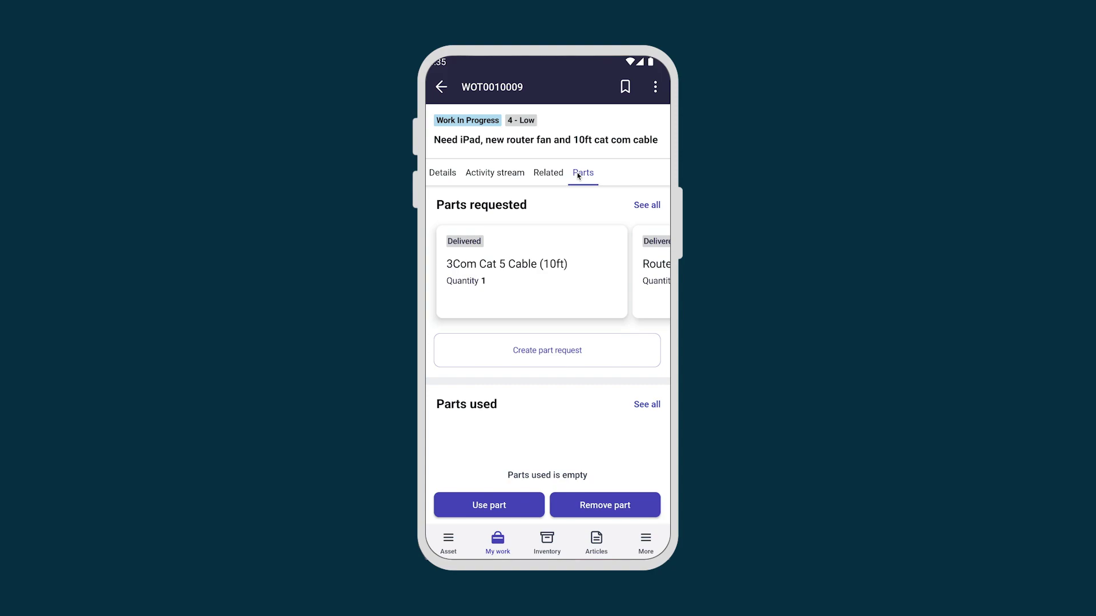
click(487, 502)
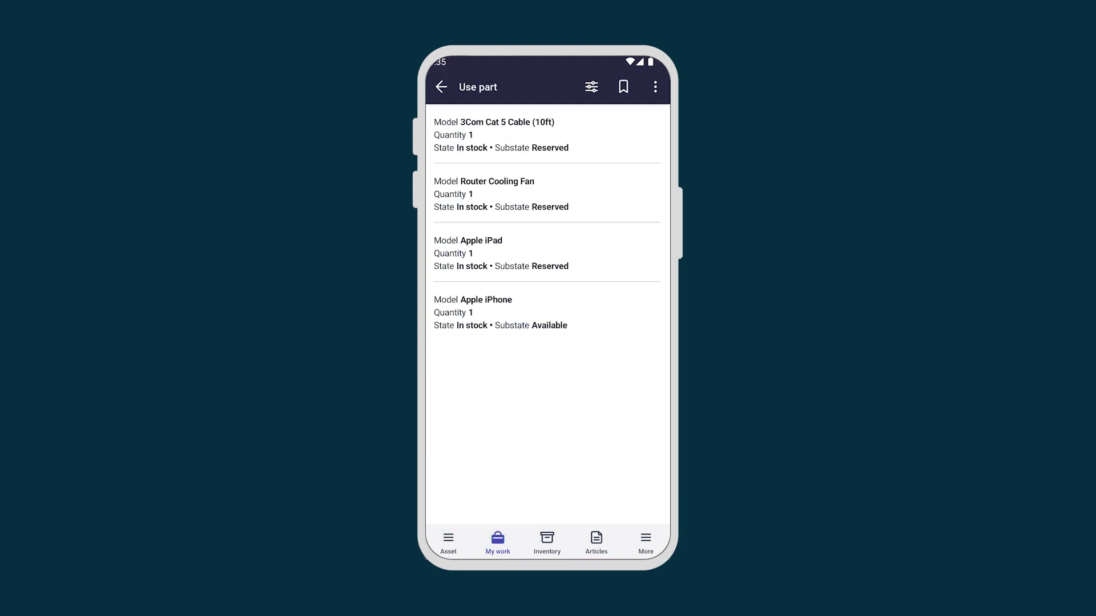
click(655, 87)
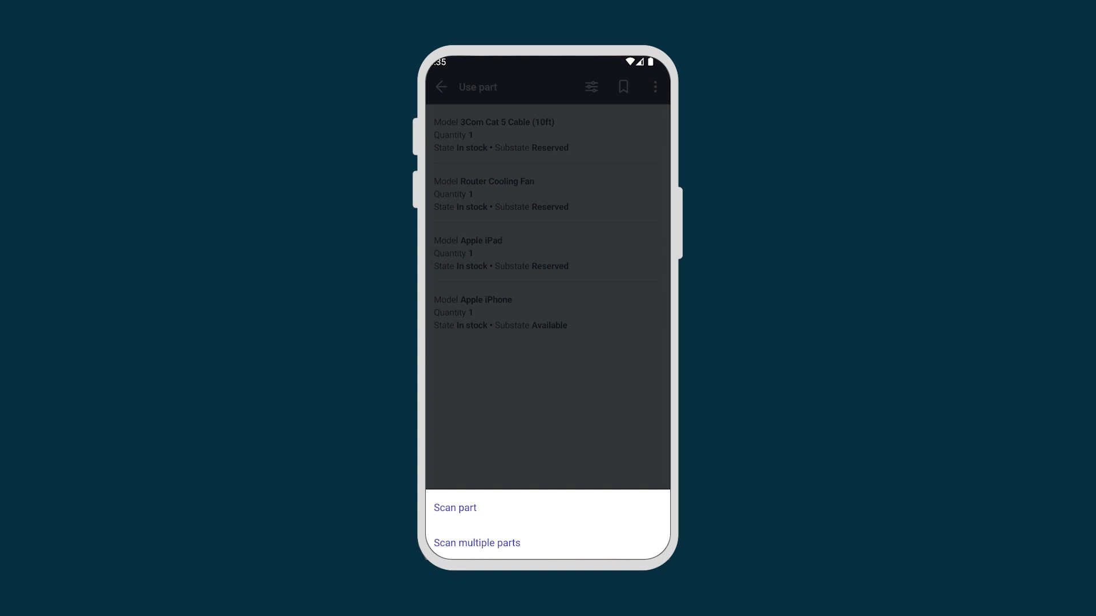
key(Escape)
click(441, 87)
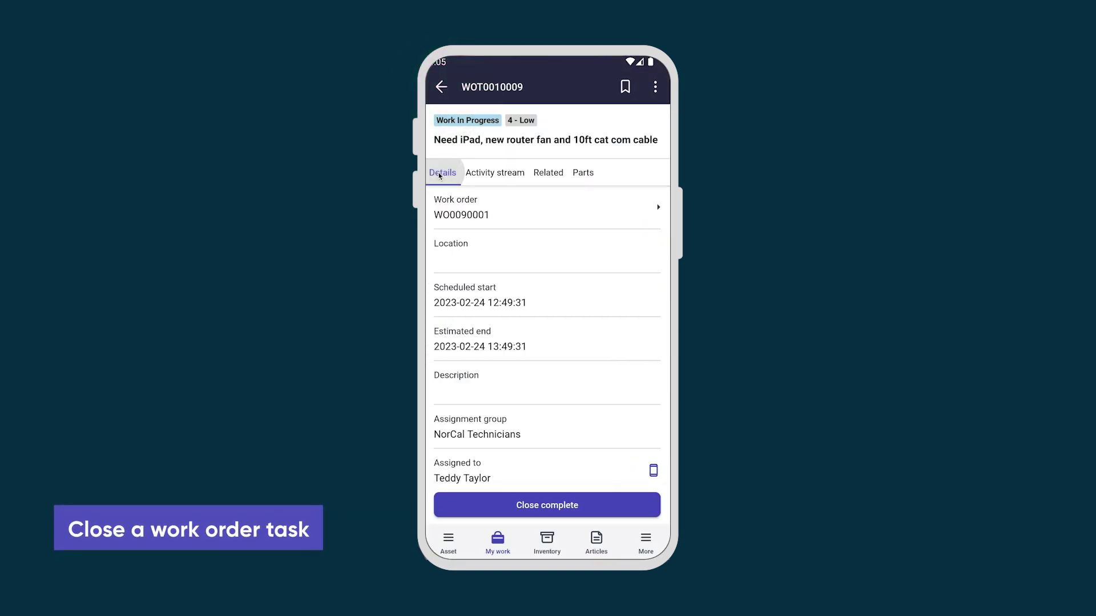
Step: Close WOT0010009 as complete with notes 'parts provided to customer and fan installed.'
click(547, 502)
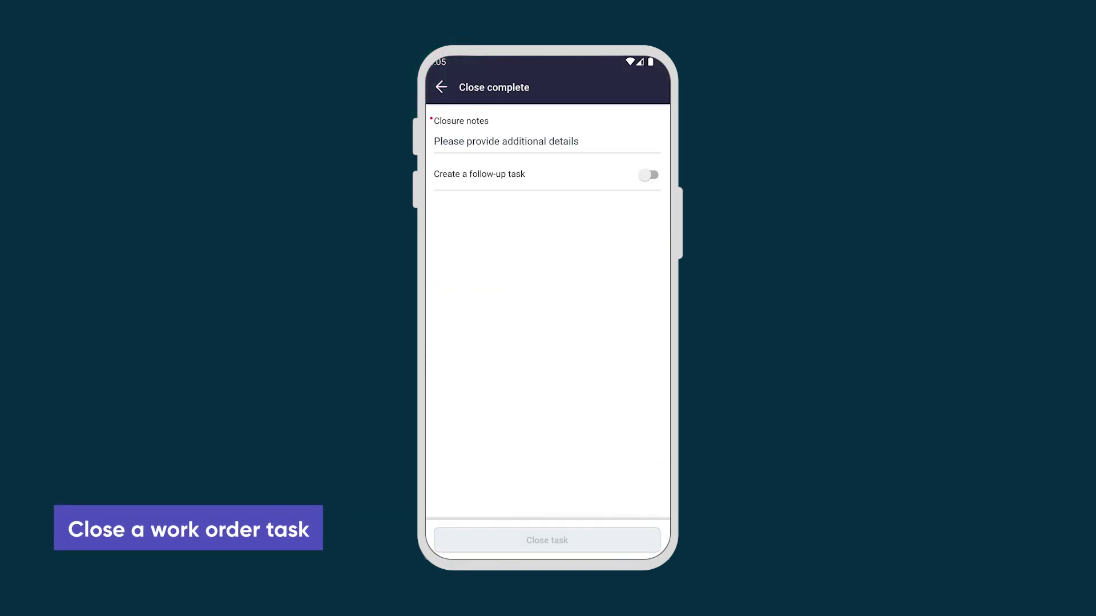
click(474, 143)
text(parts provided to customer and fan installed.)
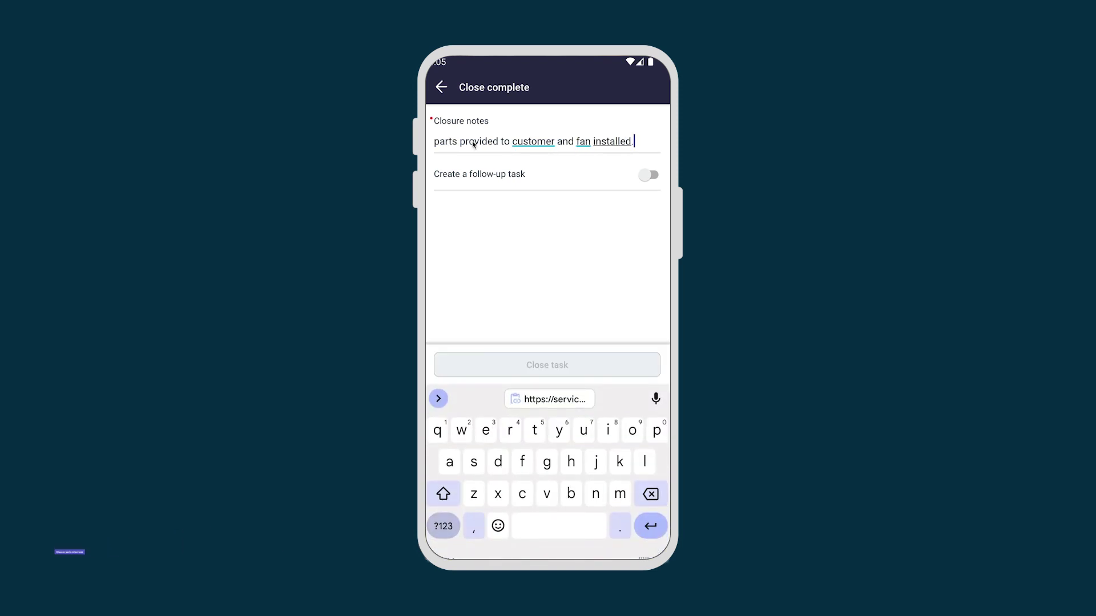
click(547, 365)
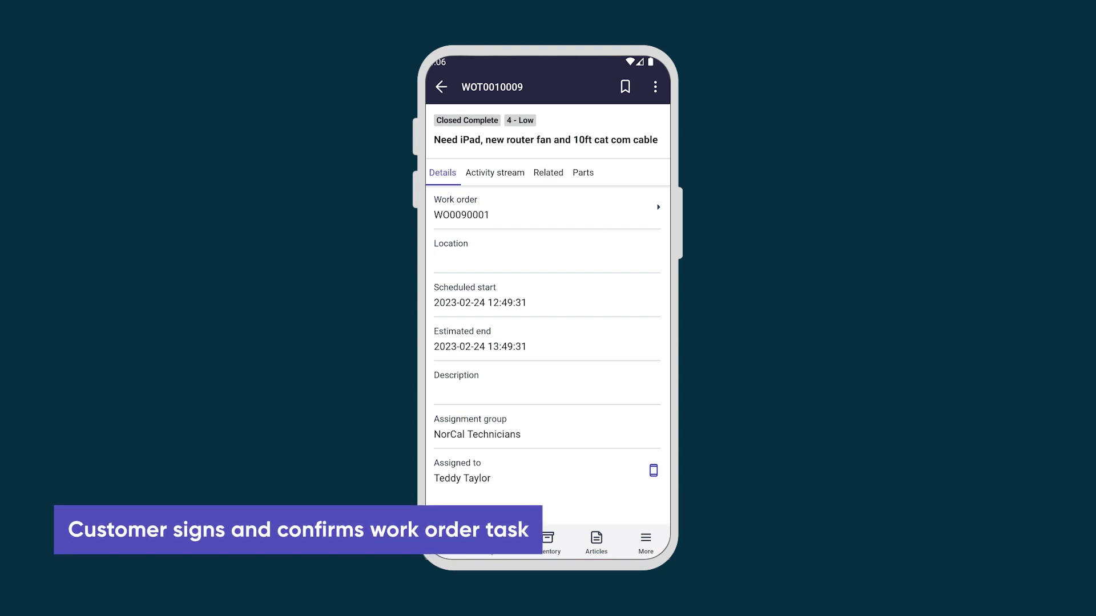
Step: Sign and confirm work order WO0090001 with a drawn signature and submit it
click(476, 210)
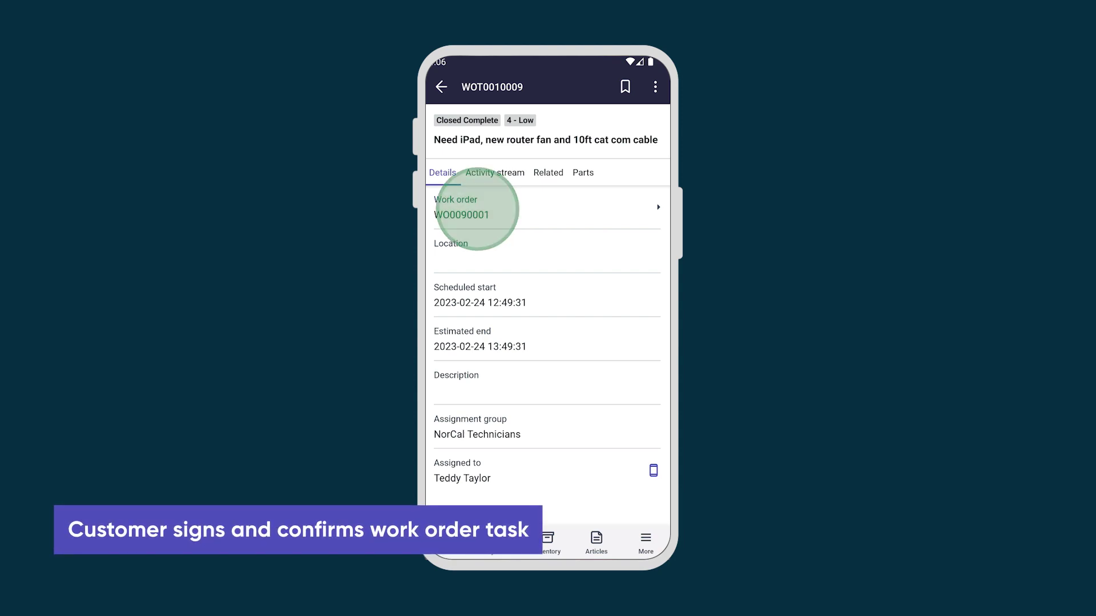
click(553, 502)
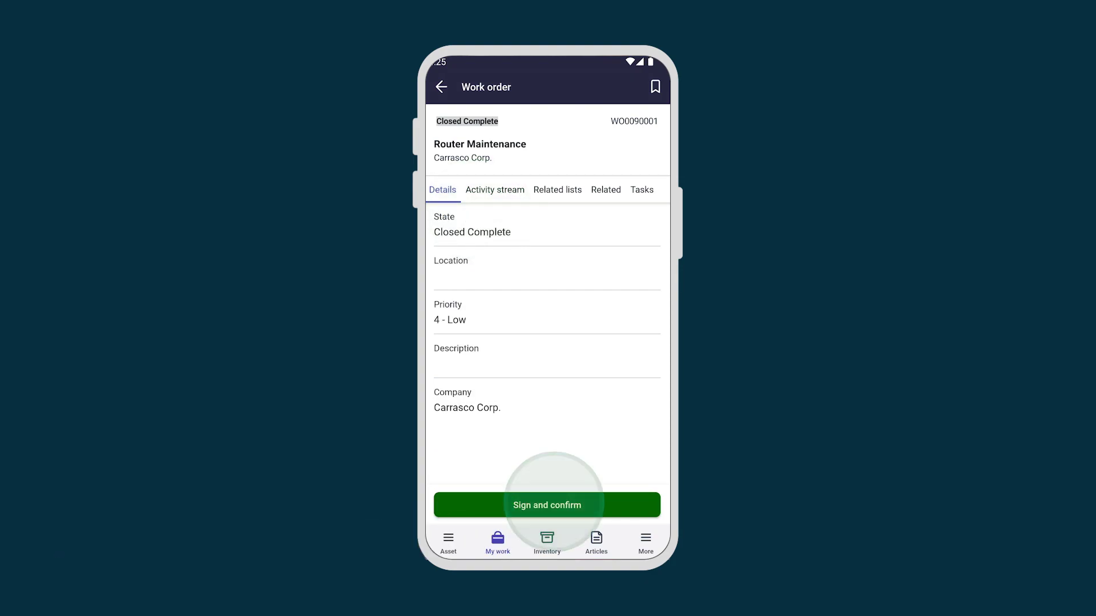
drag(479, 489, 532, 488)
mouse_move(552, 462)
mouse_down()
mouse_move(567, 489)
mouse_move(620, 482)
mouse_up()
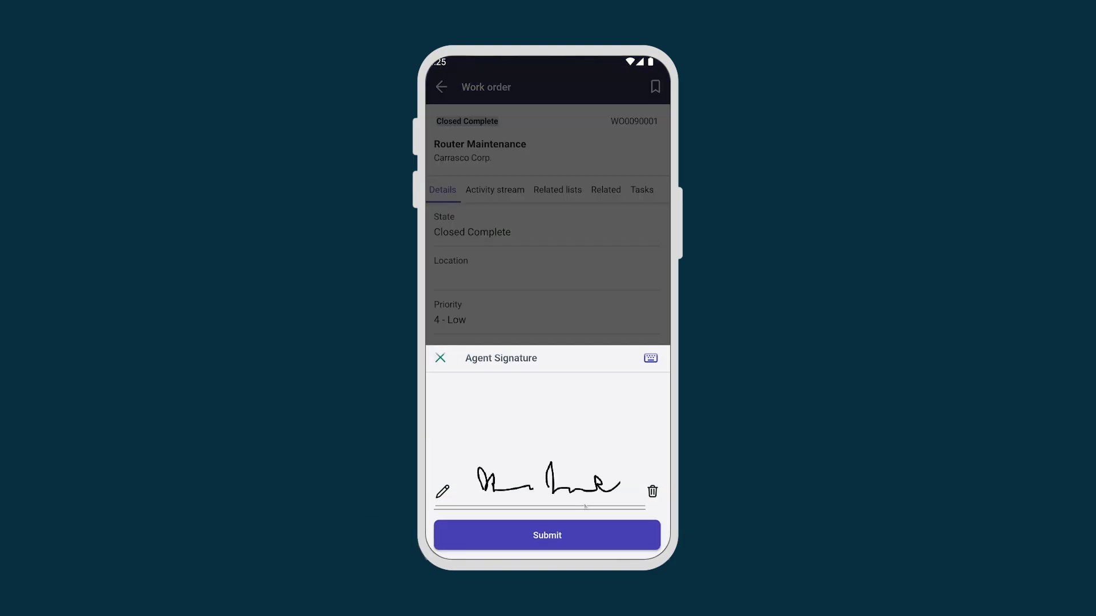
click(548, 535)
Step: Check the signed WorkOrder PDF in the activity stream, then return to My work
click(494, 189)
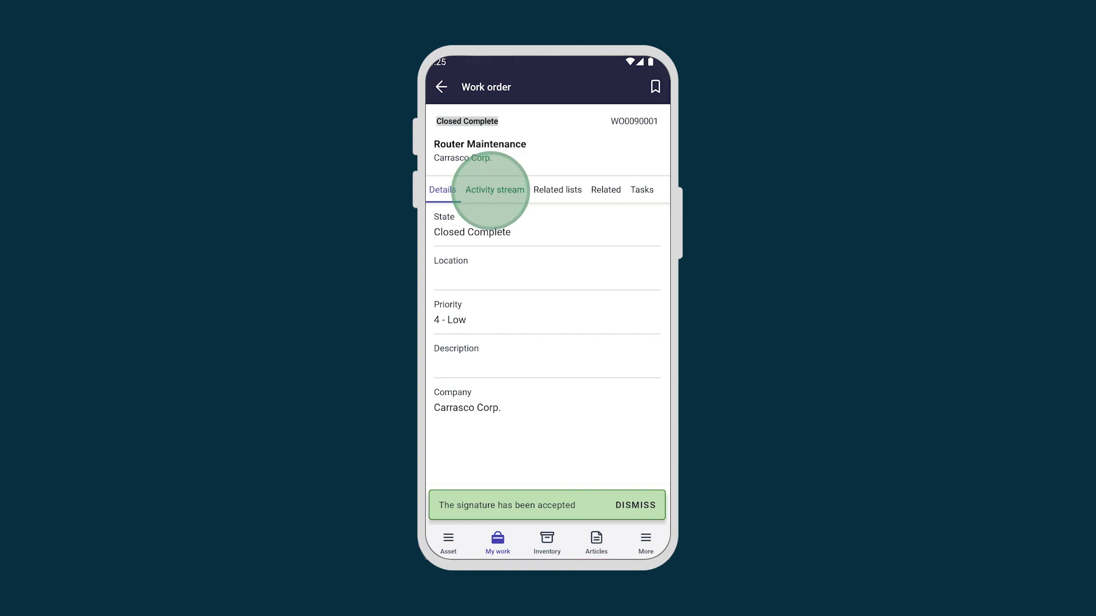
click(514, 312)
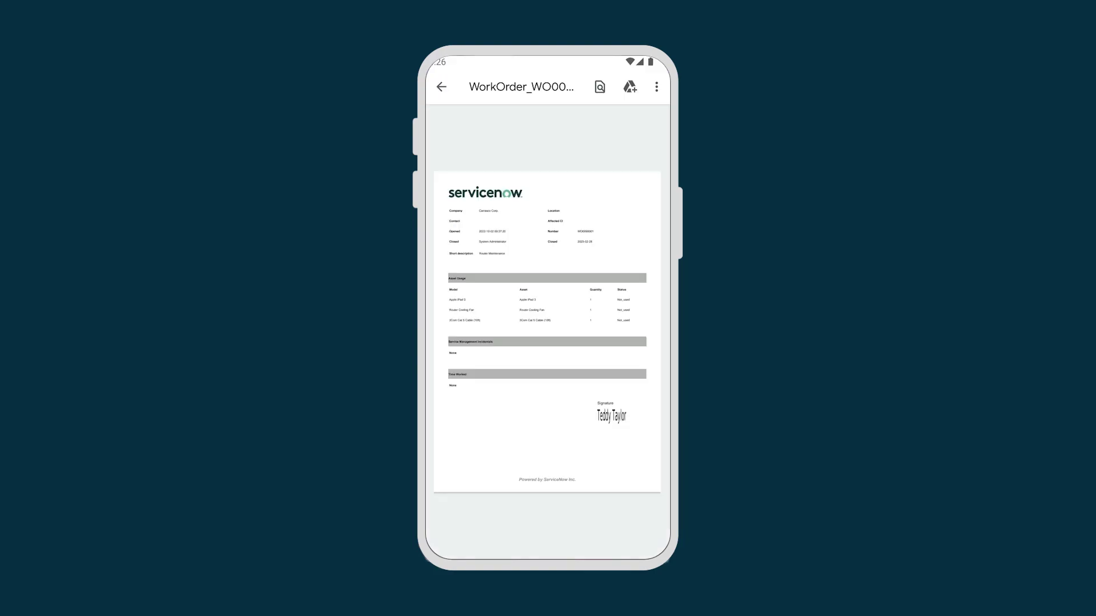
click(441, 87)
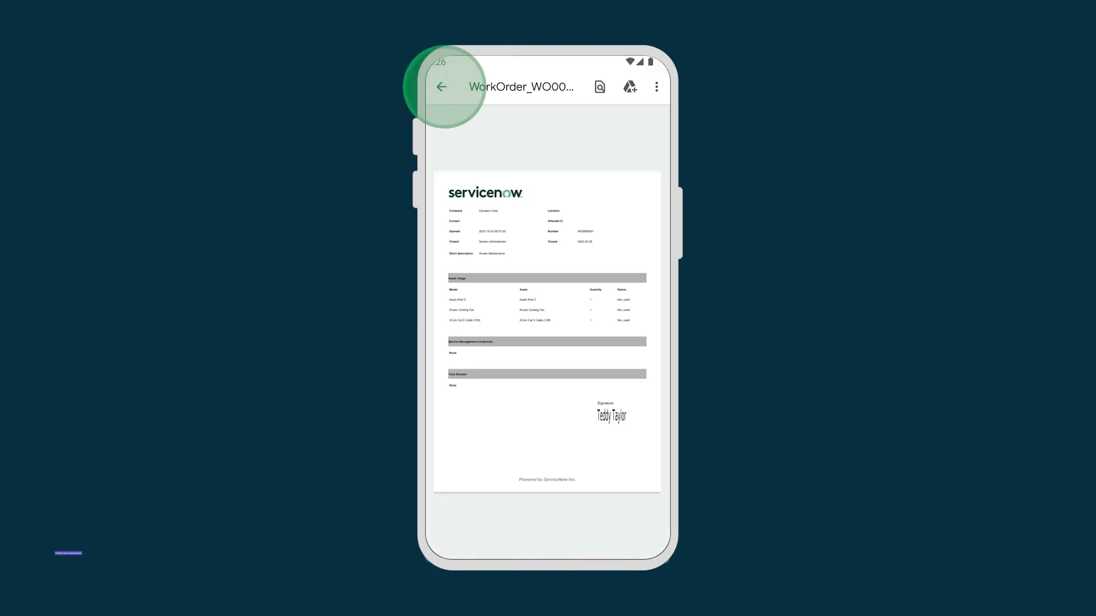
click(498, 542)
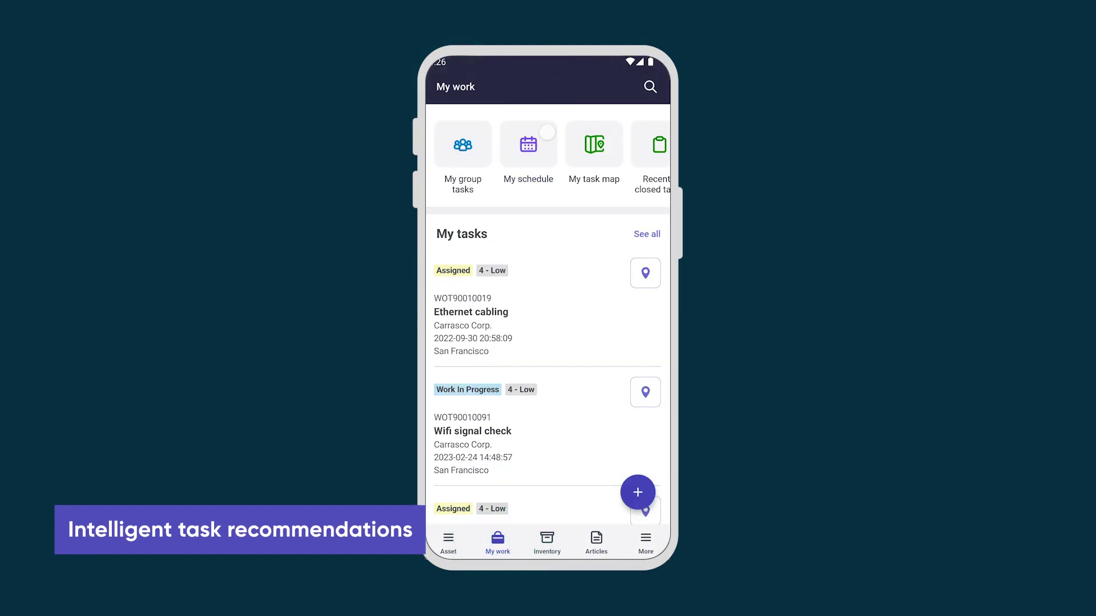
Step: Request a recommended task for Feb 27, 2023, 4:26–6:26 PM, yielding WOT0090101 KX5000 - Router Overheating
click(637, 492)
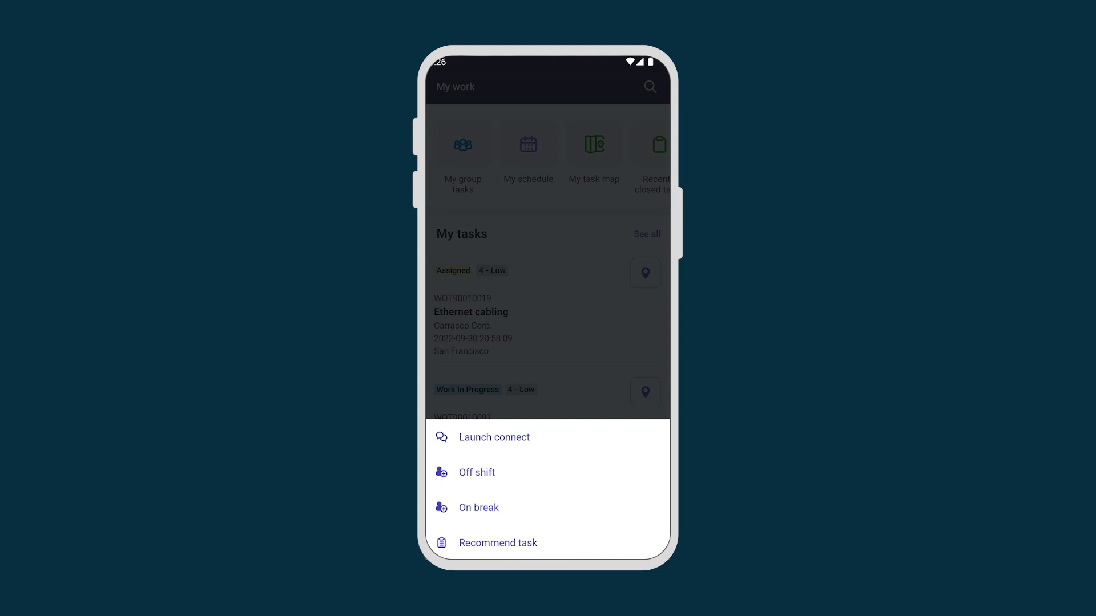
click(497, 541)
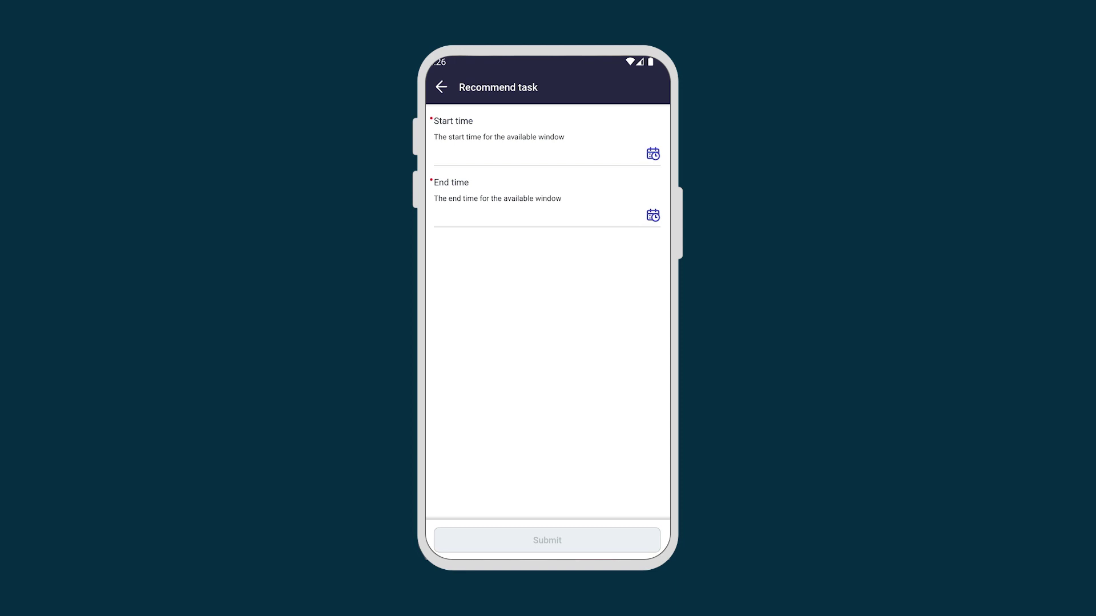
click(652, 152)
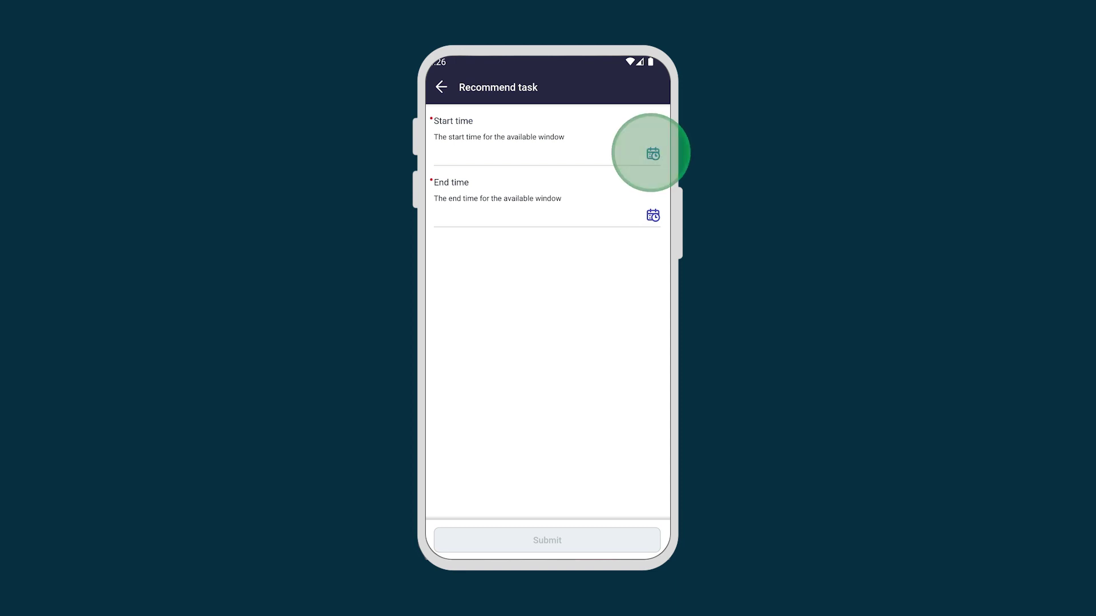
click(623, 468)
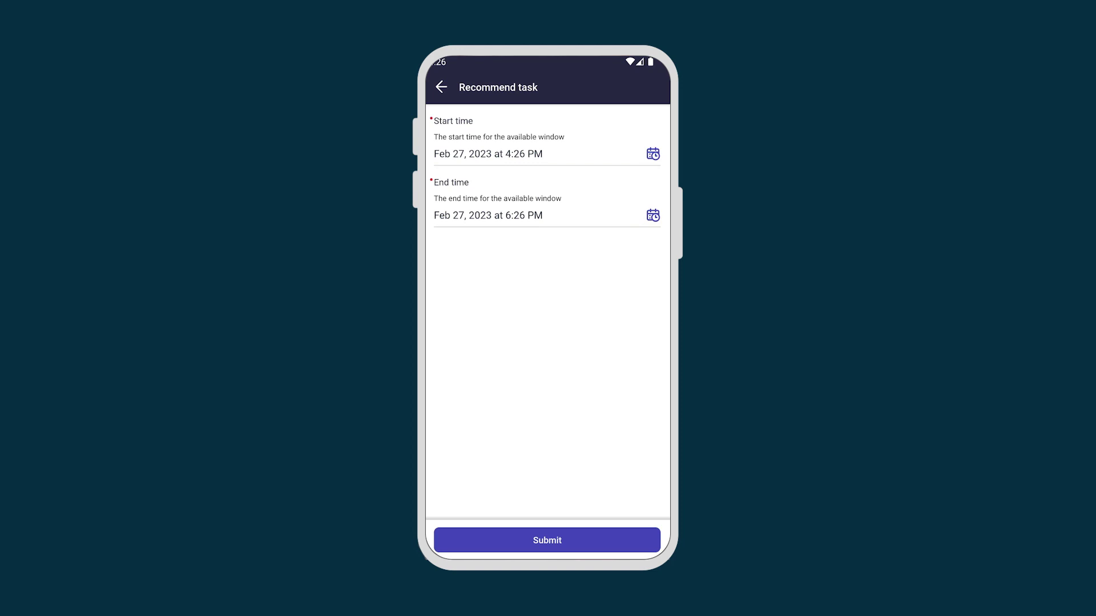
click(546, 540)
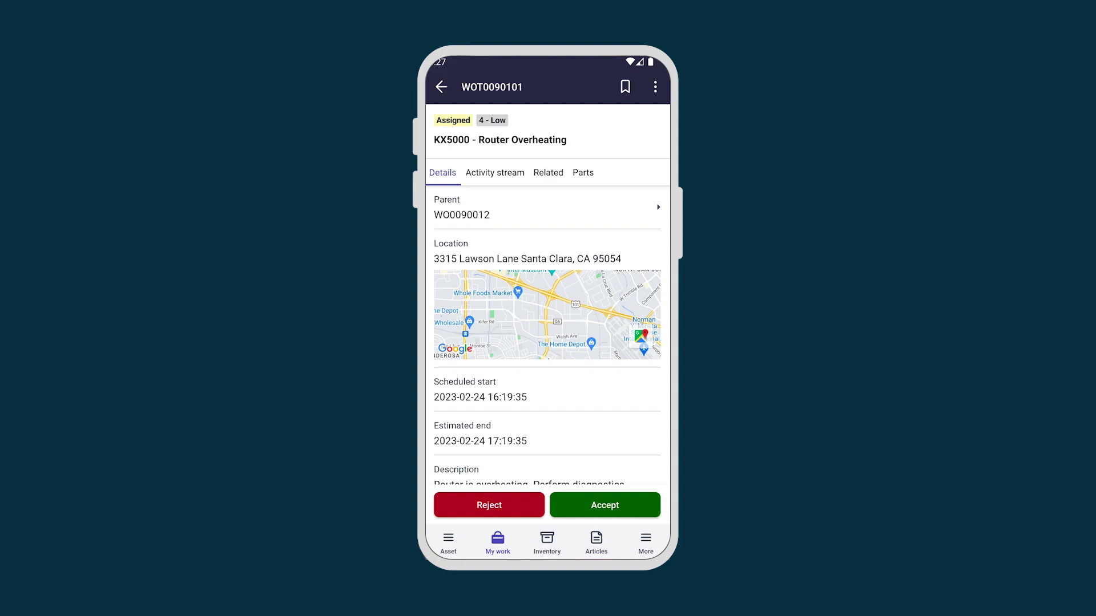
Step: Accept WOT0090101 and post a work note tagging a colleague: 'taking this job on next.'
click(600, 505)
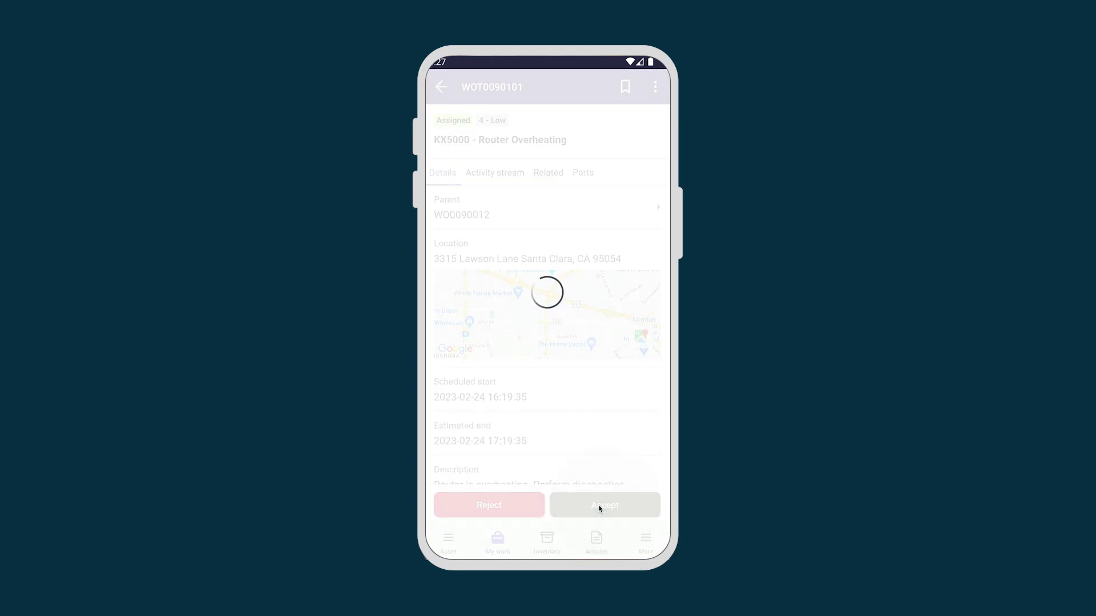
click(504, 175)
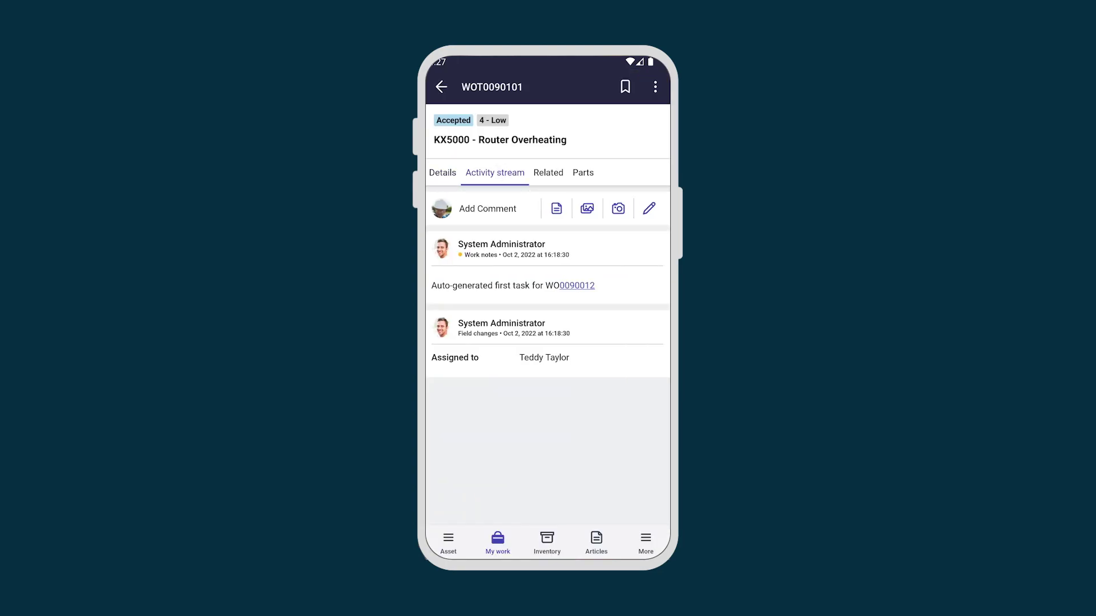
click(488, 208)
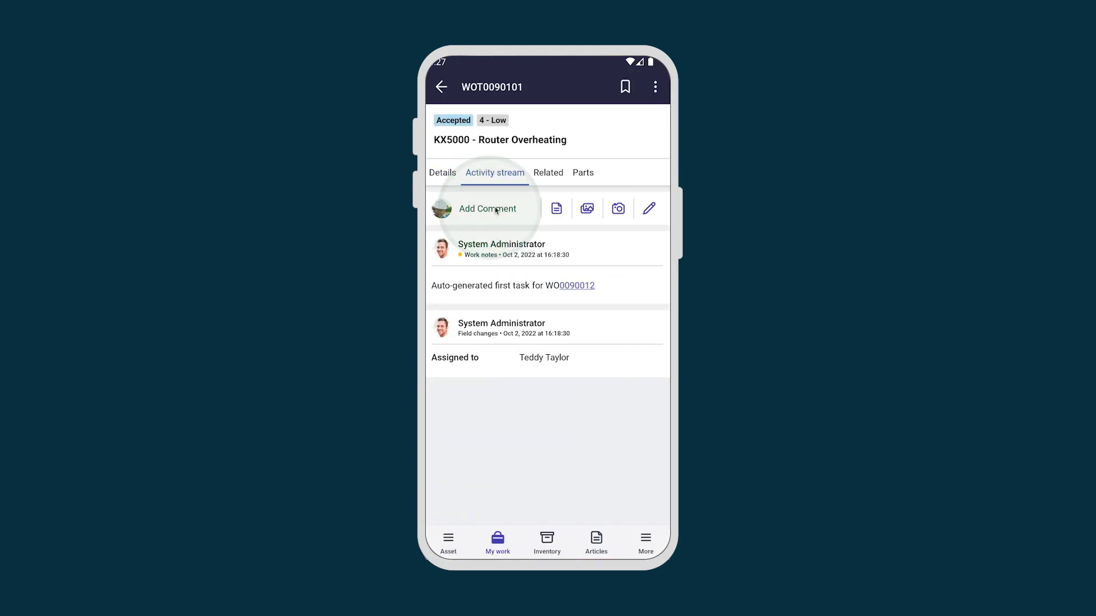
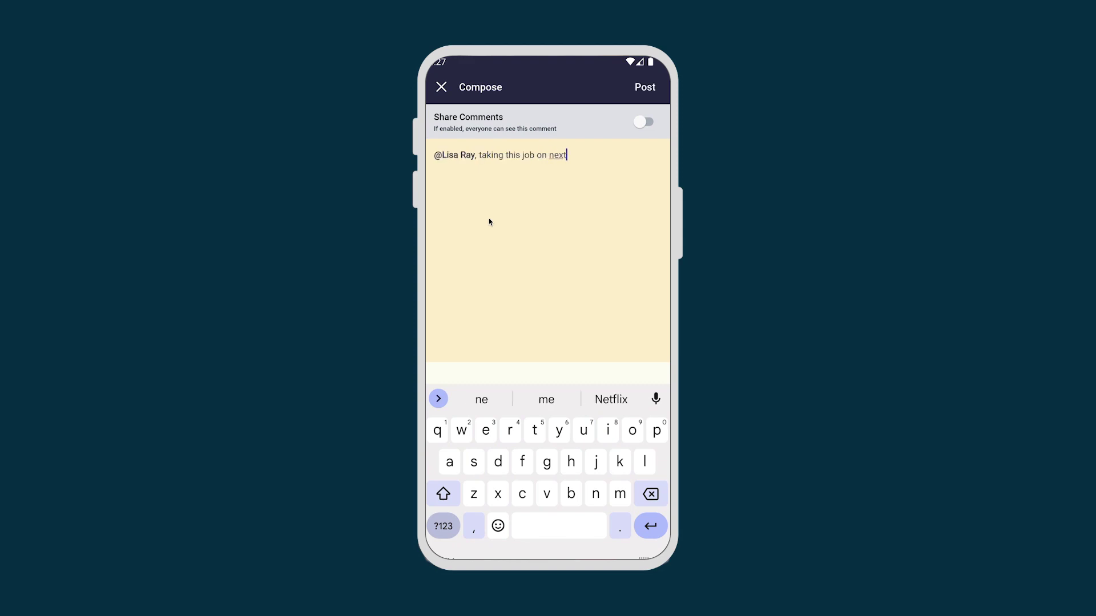
click(645, 87)
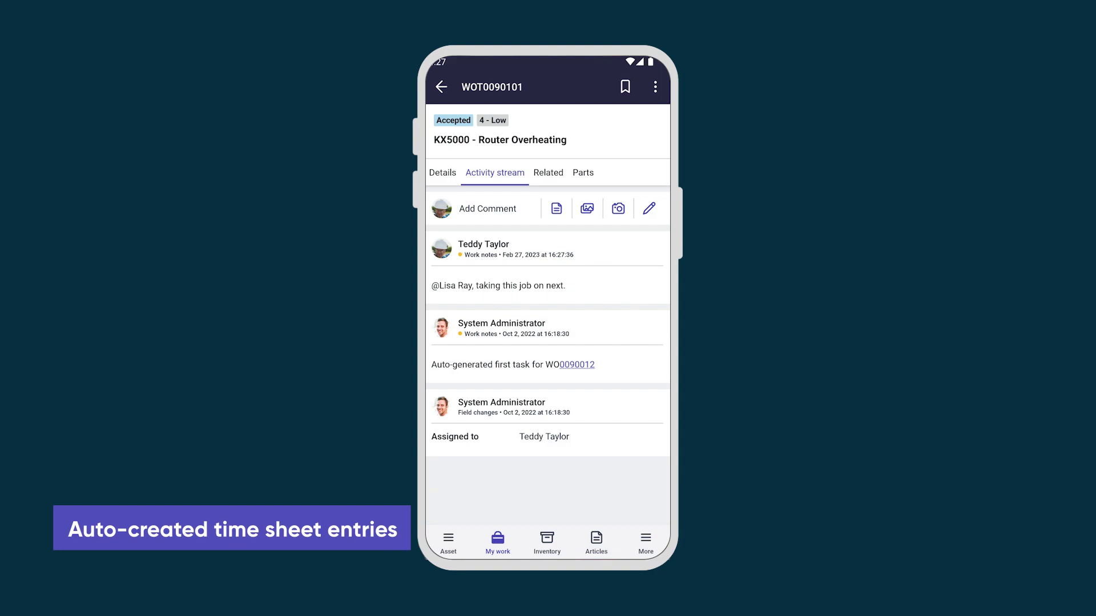
Step: Open Time Sheets from More to see the pending 19-25 Feb, 2023 sheet at 6h
click(646, 542)
click(505, 213)
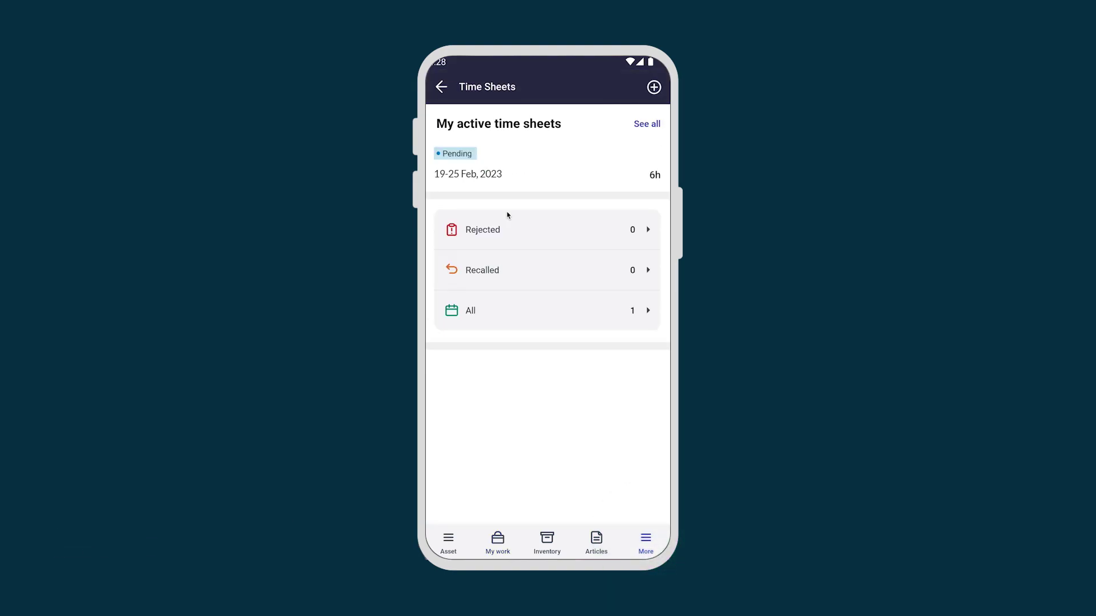